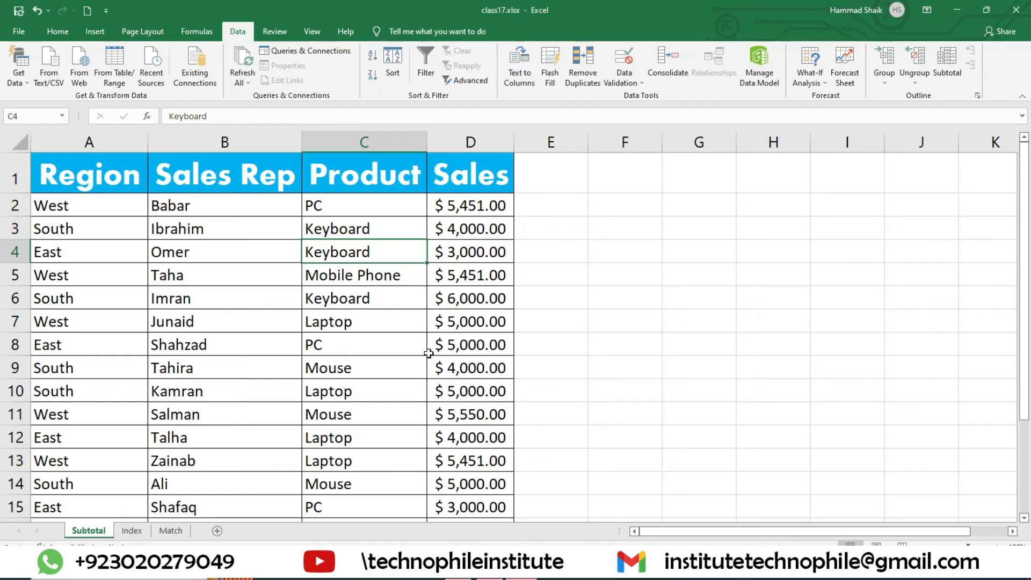
Examine the Region, Sales Rep, Product and Sales columns and the order of the region entries in the sales table.
left_click(67, 32)
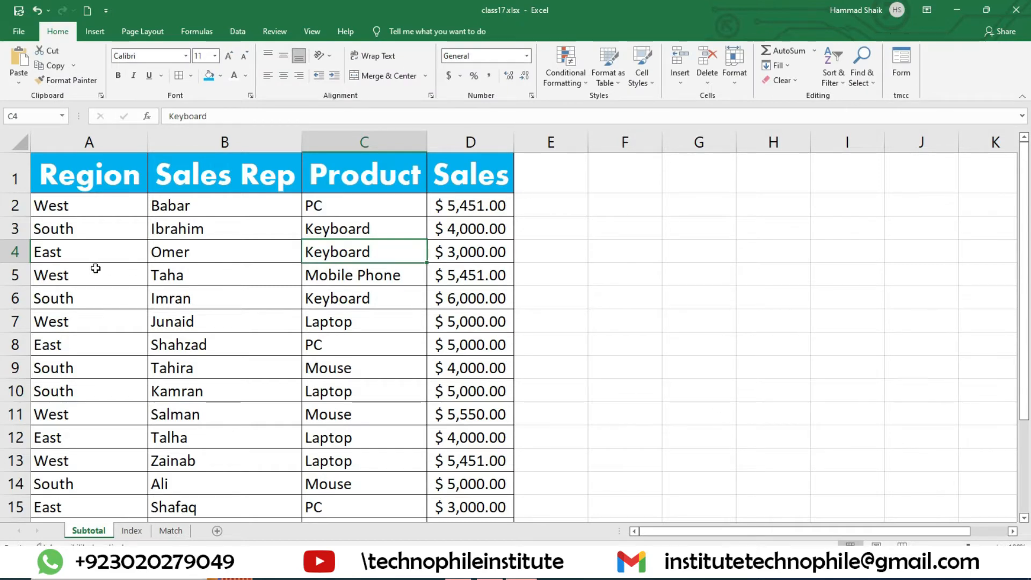
scroll(96, 268, "down", 3)
scroll(143, 278, "up", 3)
left_click(103, 140)
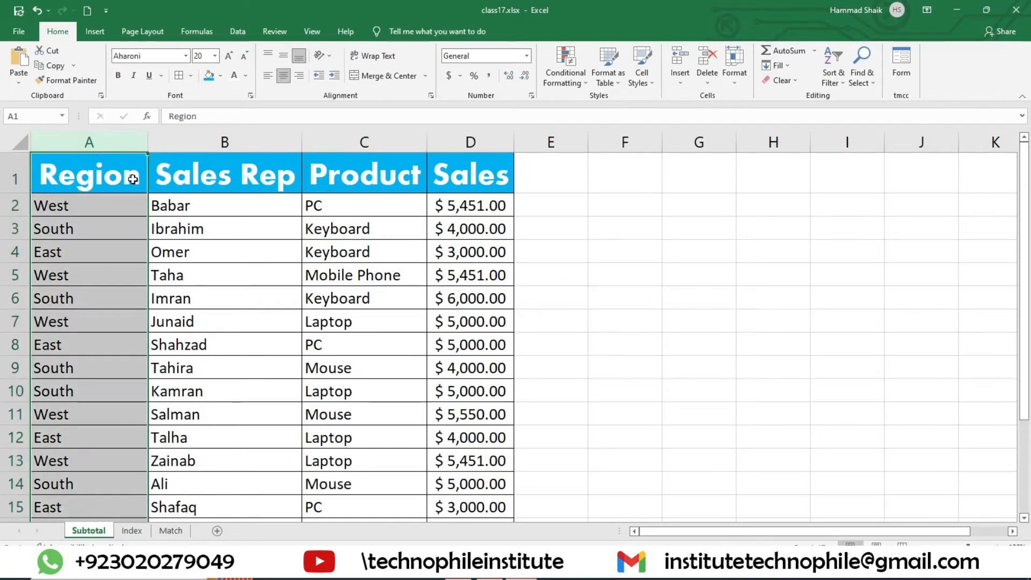
left_click(222, 135)
left_click(391, 132)
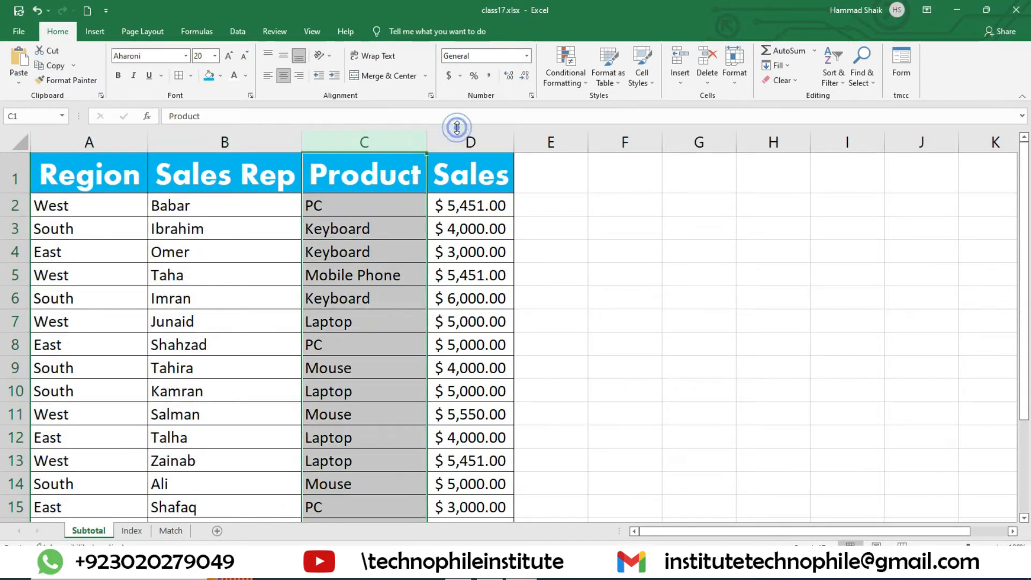
left_click(457, 129)
left_click(84, 142)
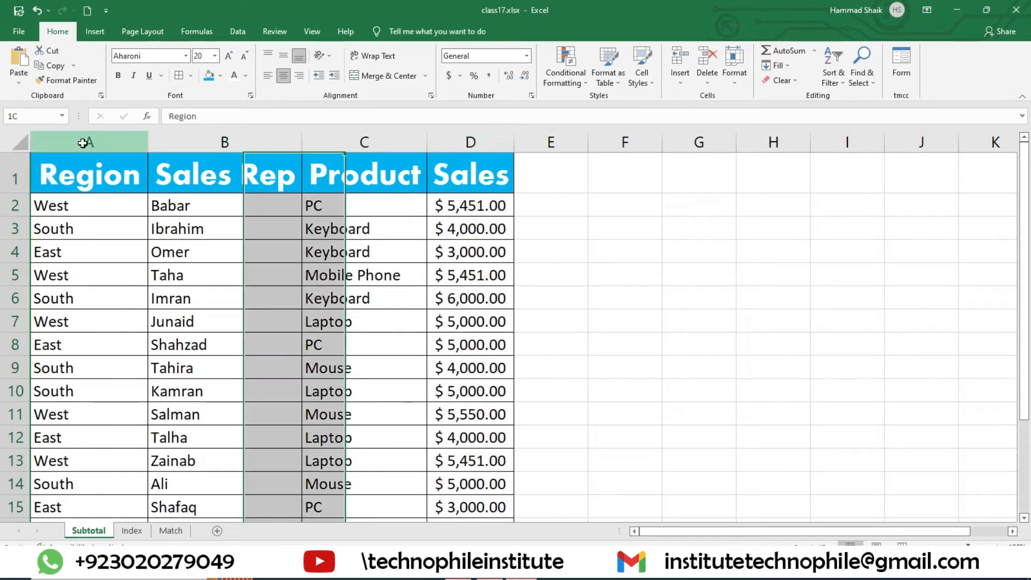
scroll(108, 258, "down", 3)
scroll(136, 282, "up", 3)
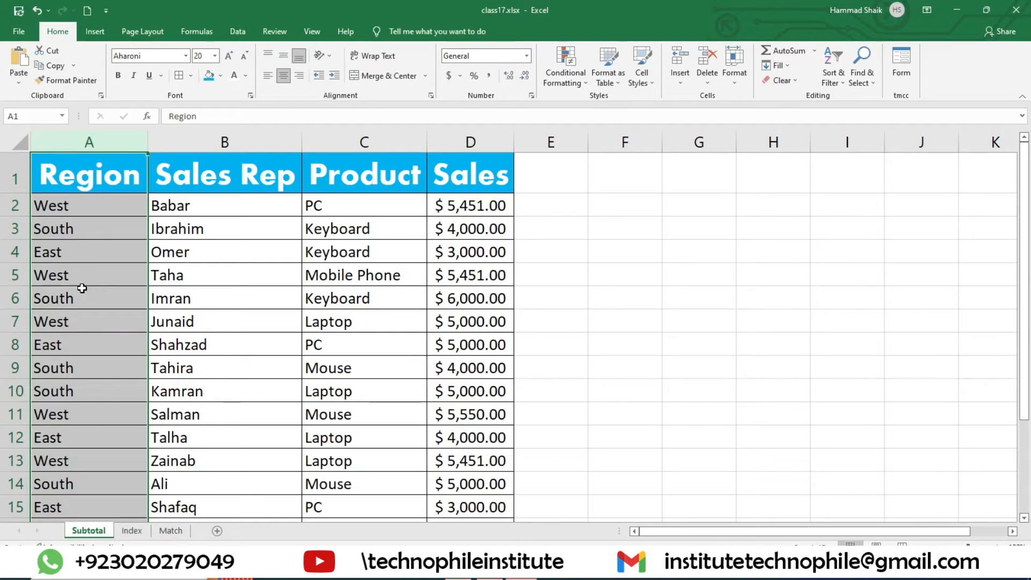
scroll(88, 281, "down", 2)
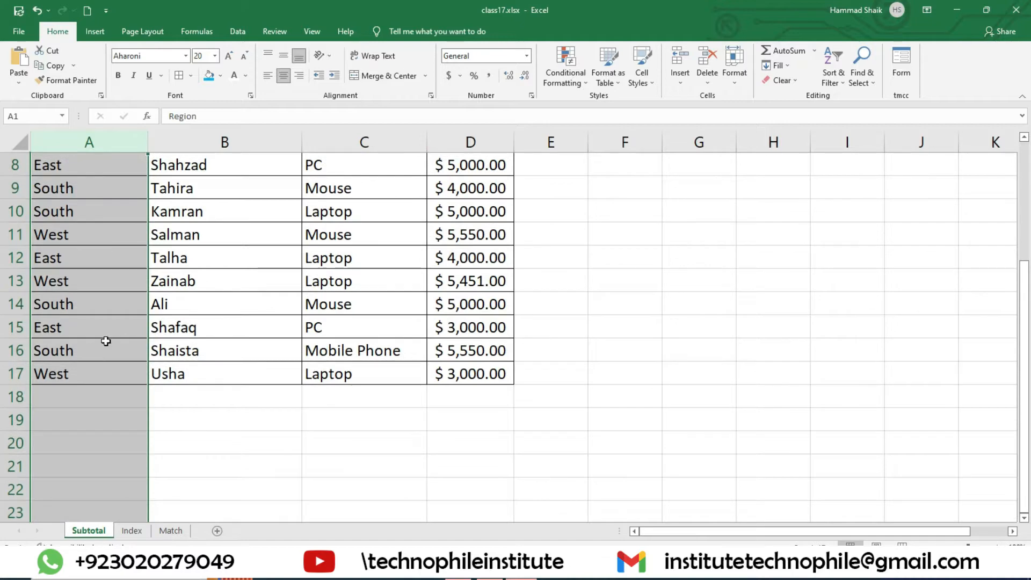
scroll(106, 341, "up", 2)
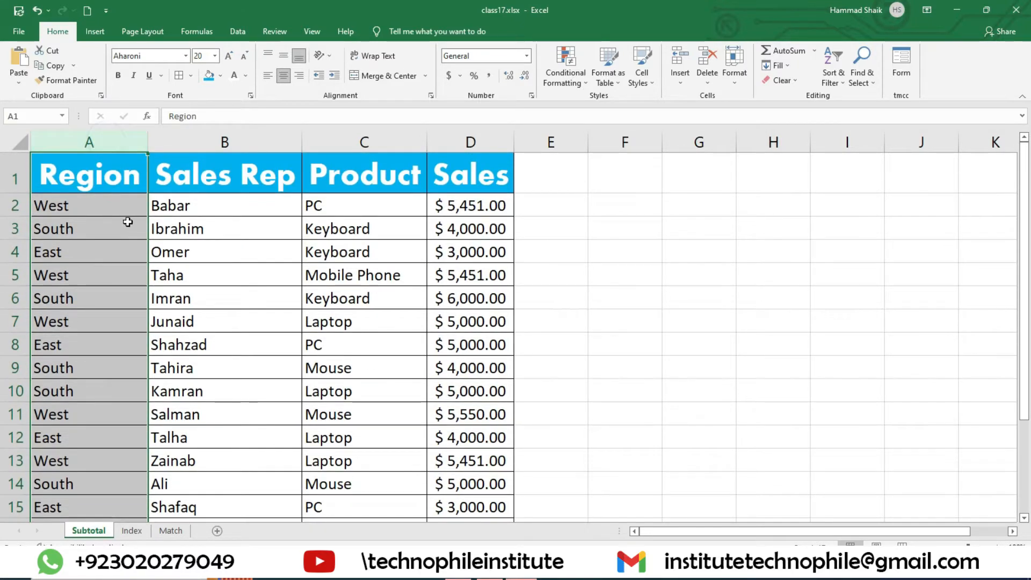
left_click(81, 209)
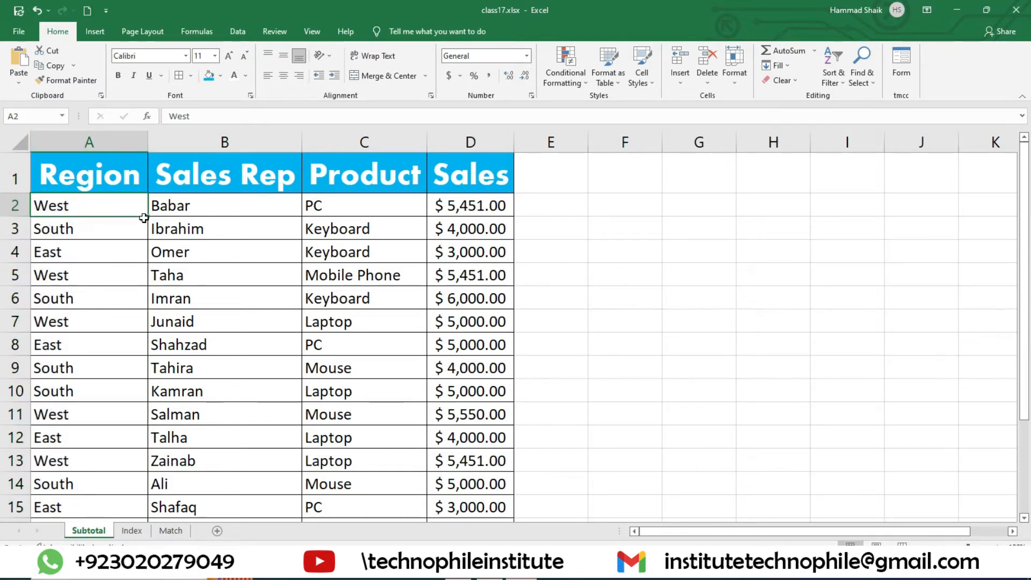
scroll(94, 369, "down", 3)
scroll(94, 369, "up", 3)
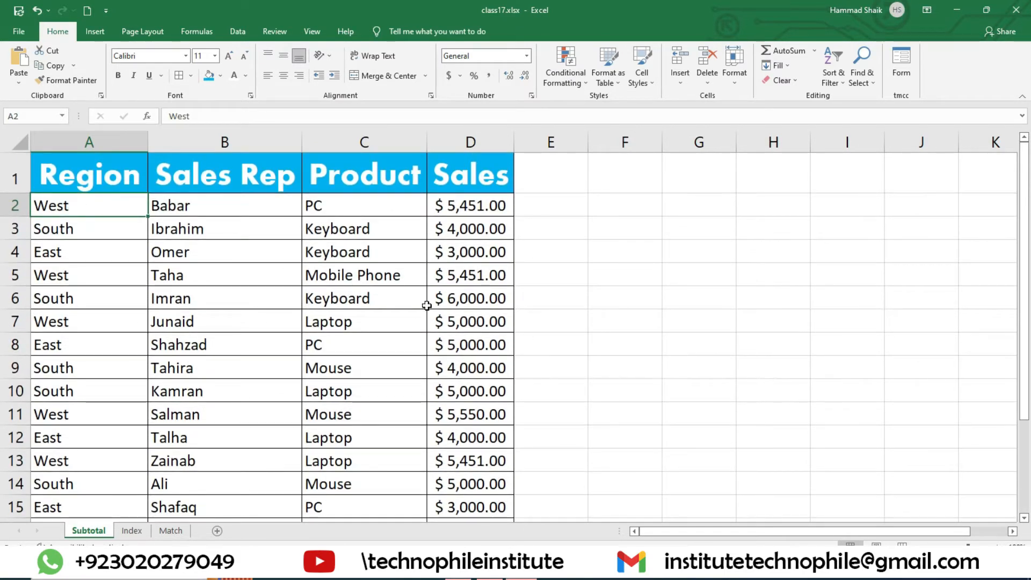
left_click_drag(88, 204, 449, 244)
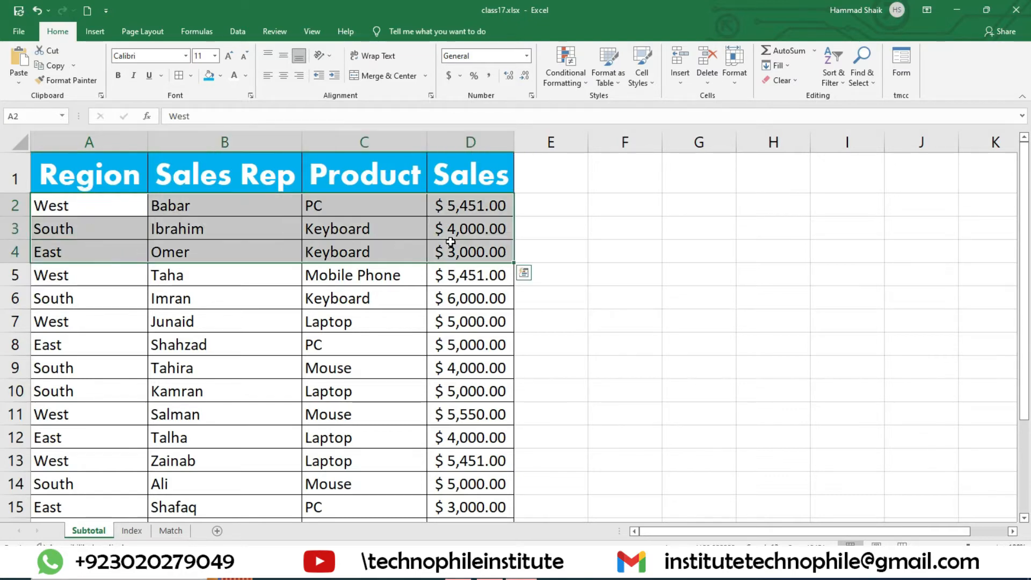
left_click_drag(81, 283, 86, 298)
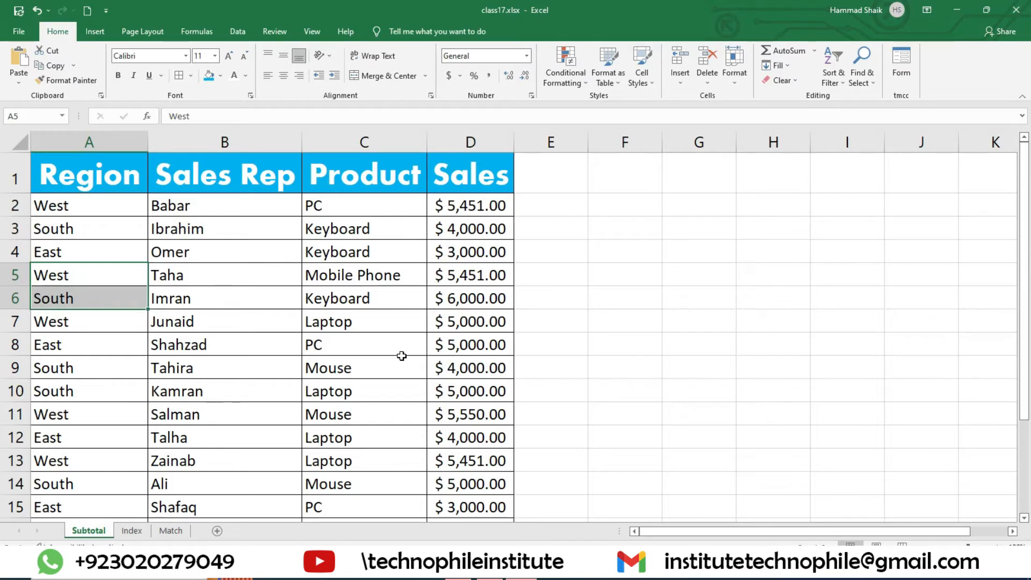
left_click(286, 298)
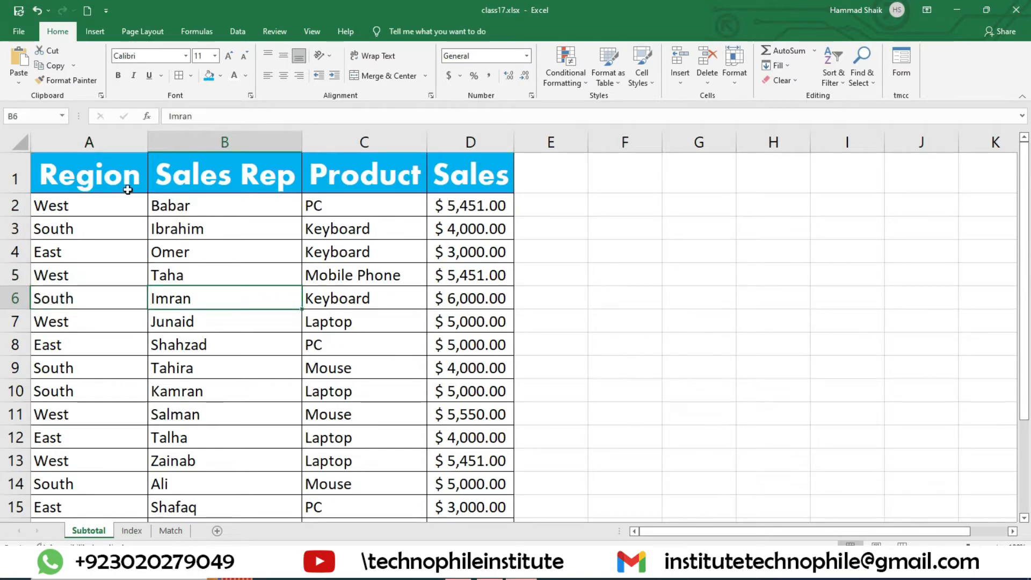
Sort the whole sales table A1:D17 by Region from A to Z and check the grouped regions.
left_click_drag(71, 181, 506, 470)
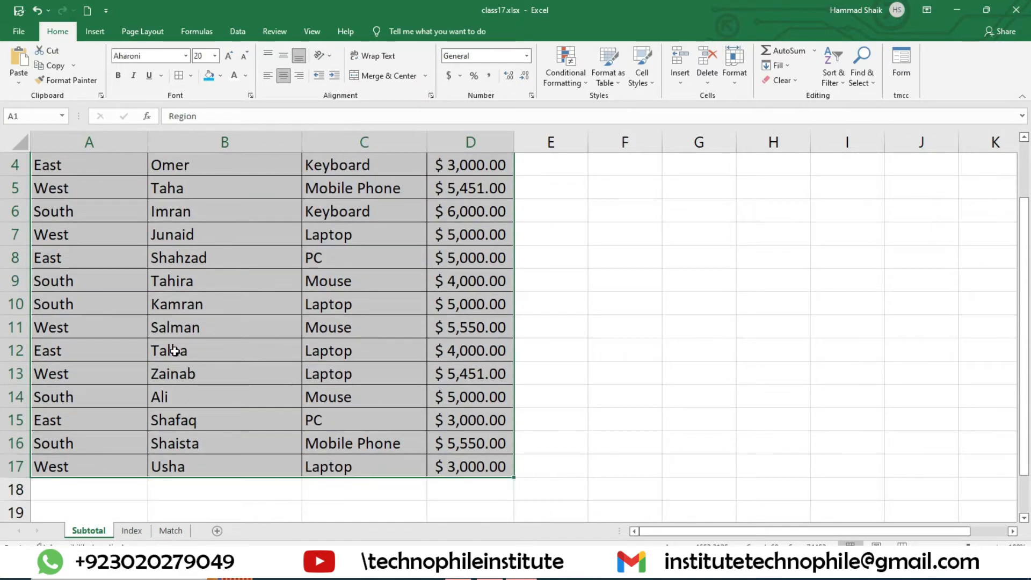
scroll(174, 351, "up", 1)
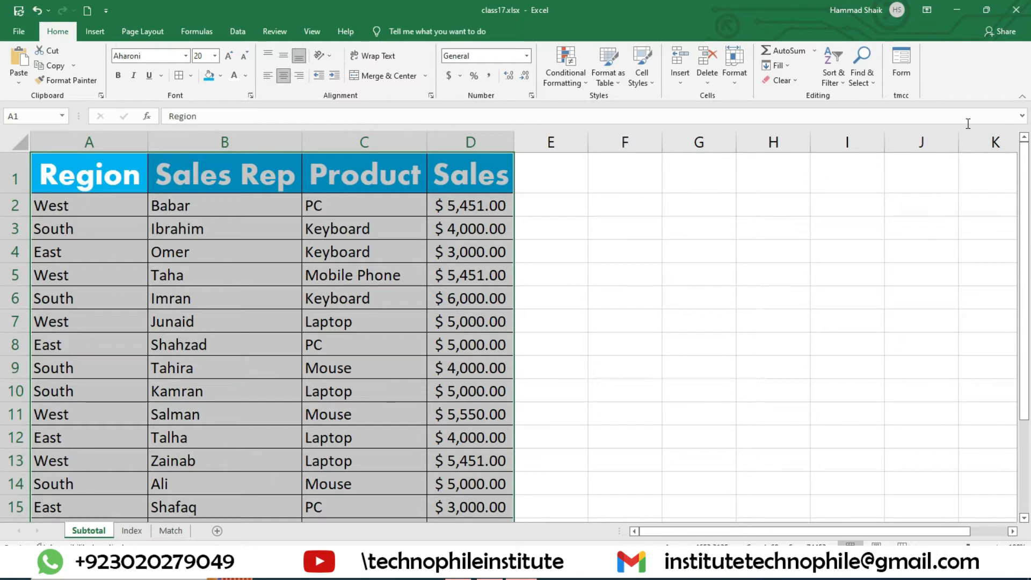
left_click(833, 70)
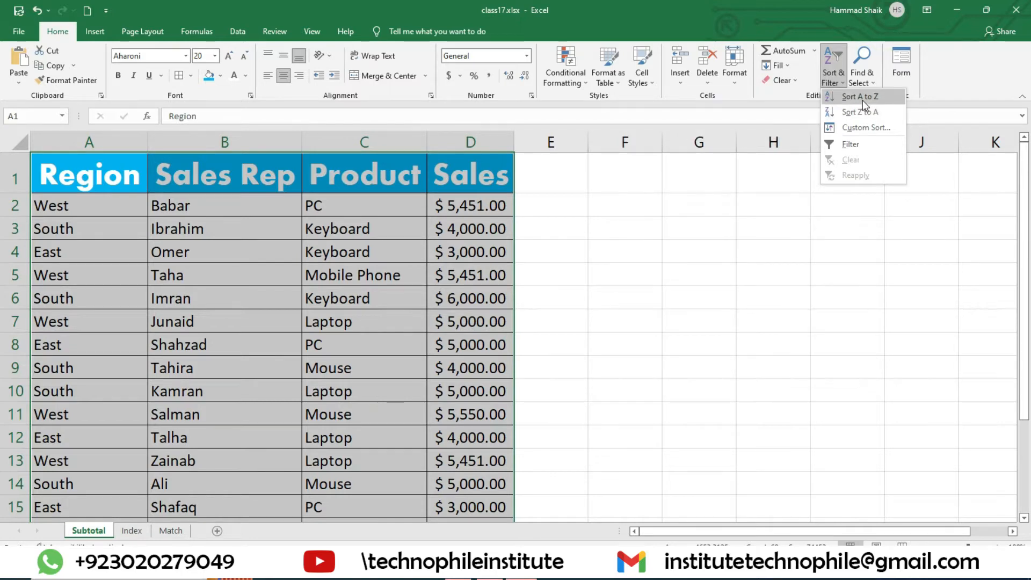
left_click(861, 97)
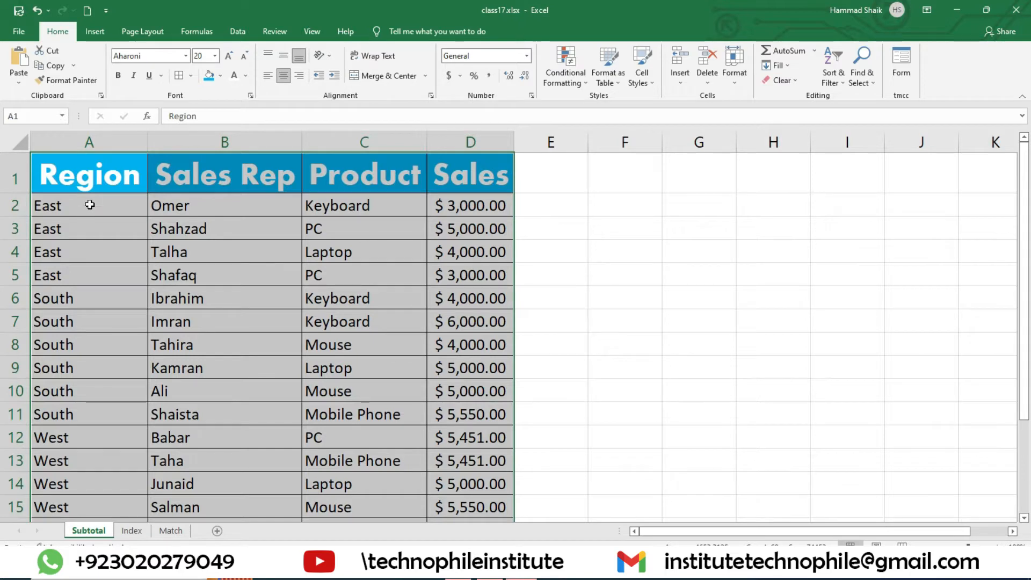
left_click_drag(90, 204, 131, 257)
scroll(95, 319, "down", 2)
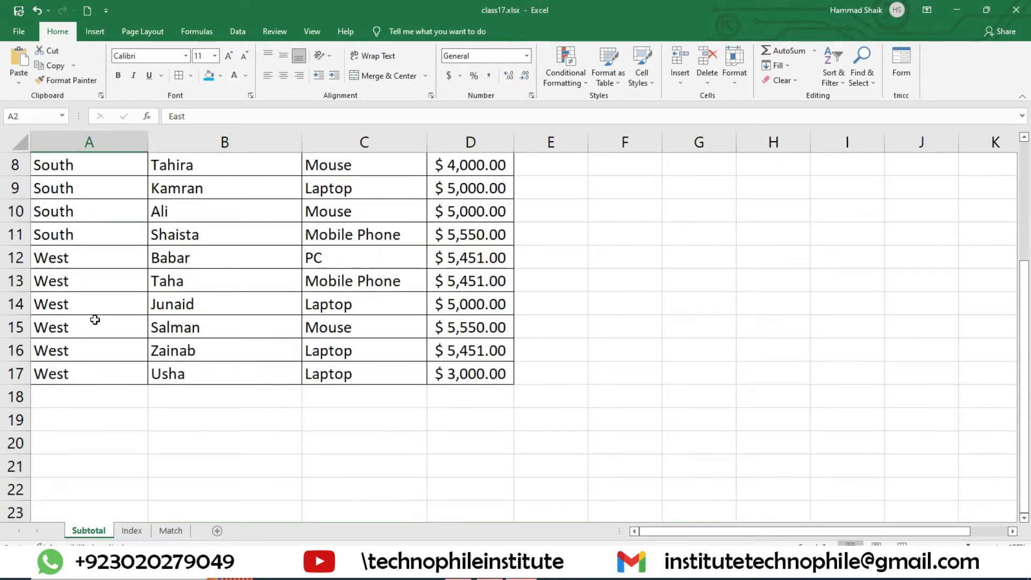
scroll(97, 340, "up", 3)
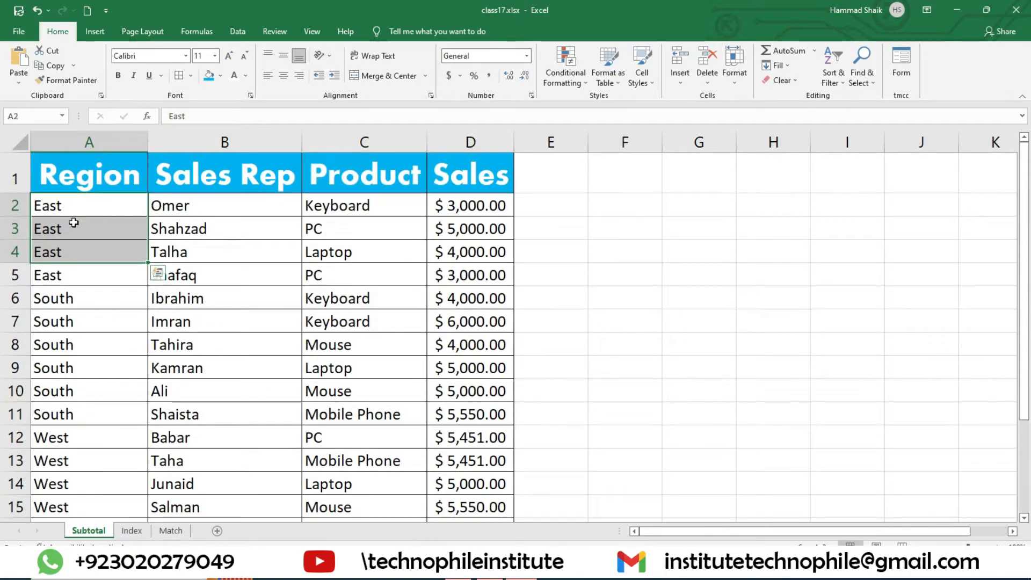
Add subtotals to A1:D17 at each change in Region, using the Sum function on Sales, with the summary below the data.
left_click_drag(76, 203, 498, 472)
scroll(259, 502, "up", 1)
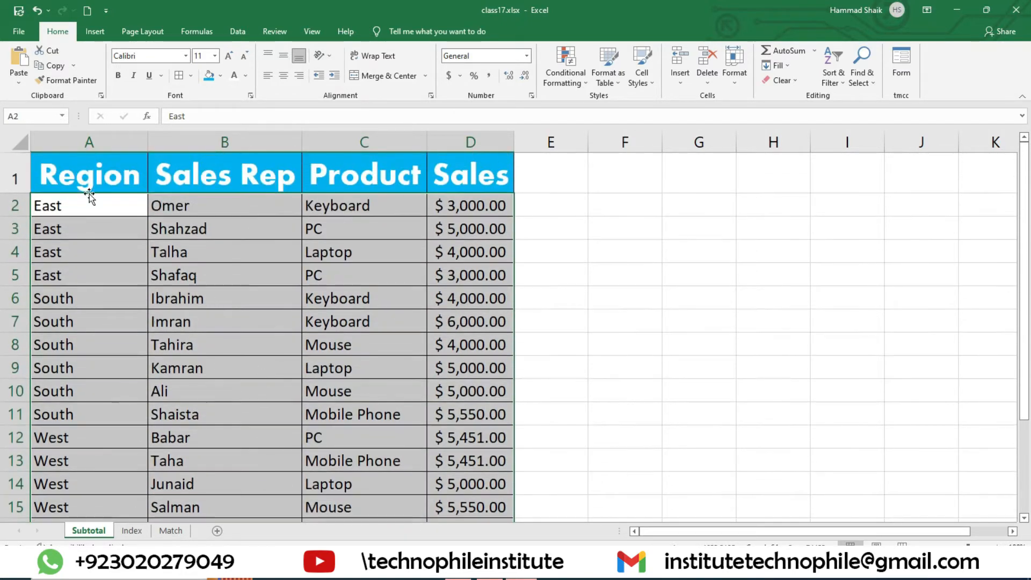
left_click_drag(86, 180, 491, 461)
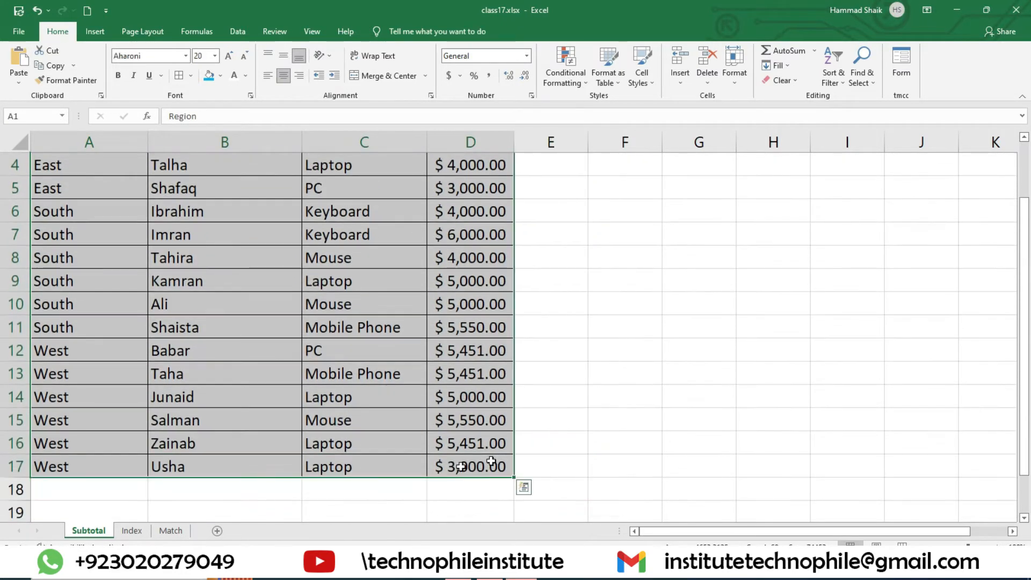
left_click(232, 32)
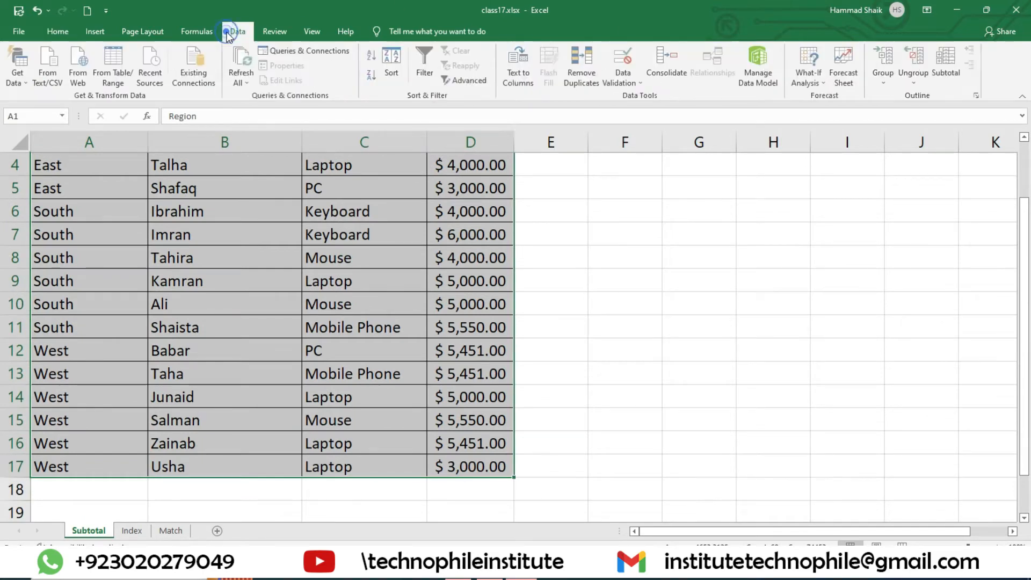
left_click(946, 70)
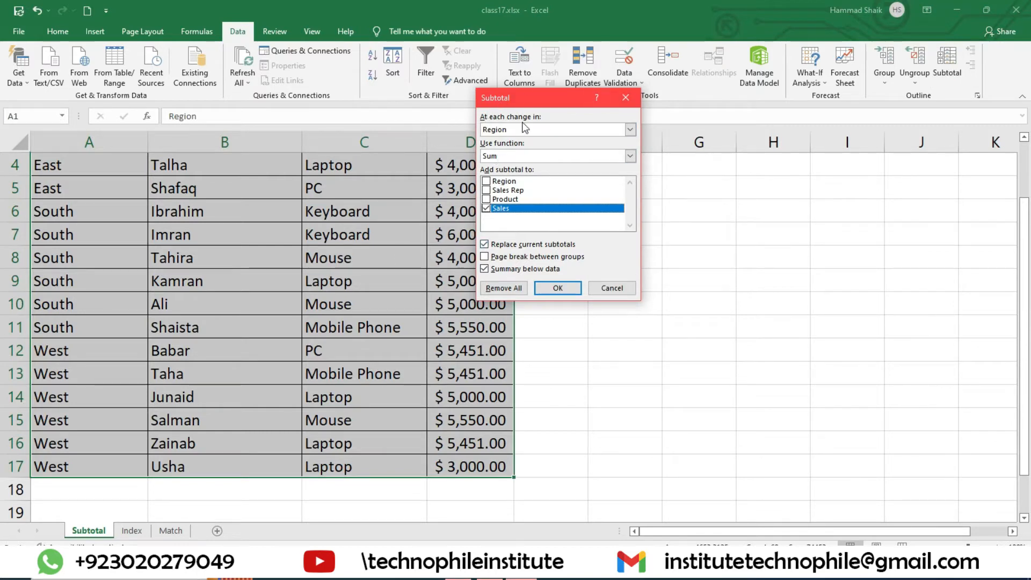
left_click_drag(543, 99, 538, 152)
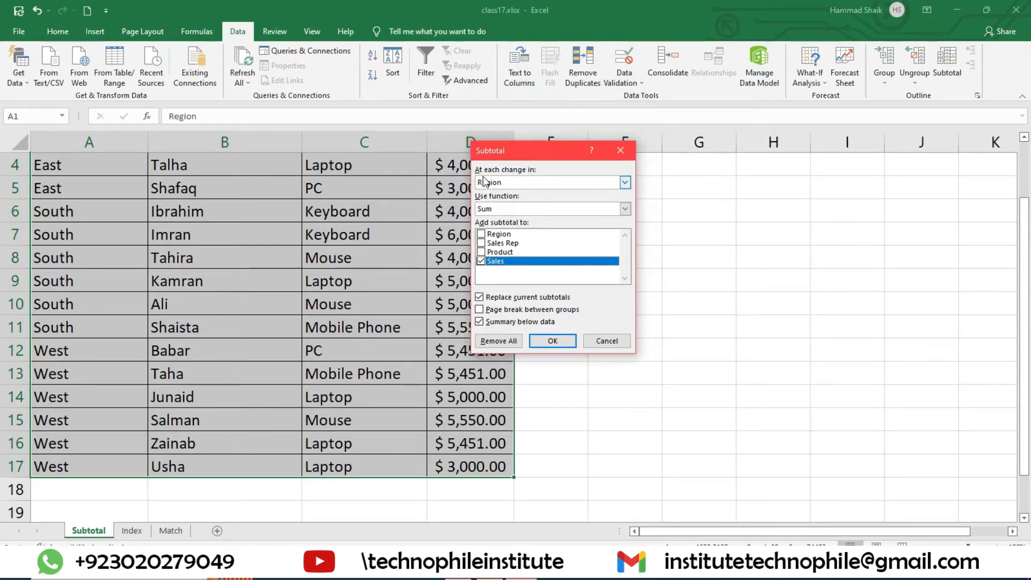
left_click(518, 183)
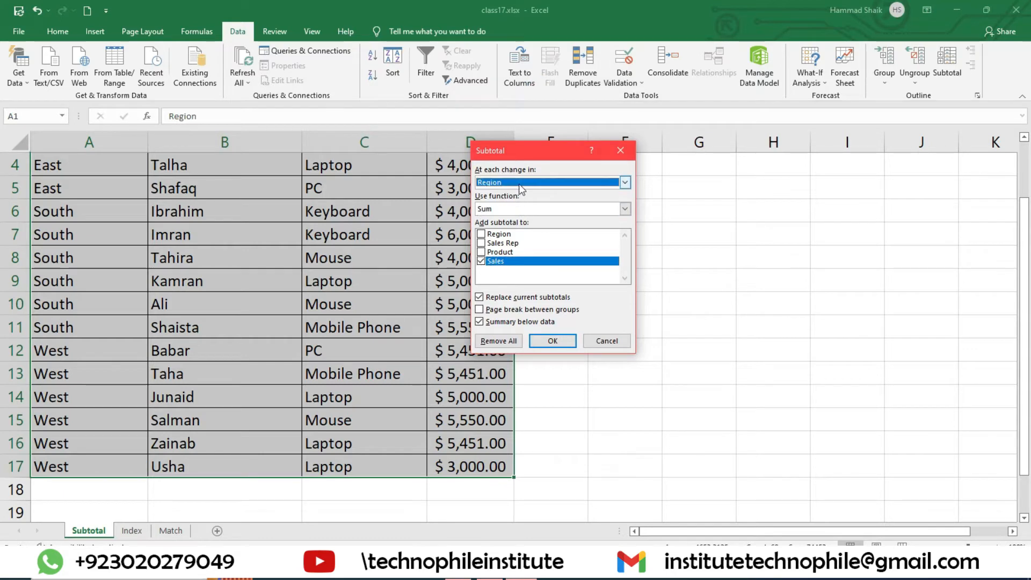
left_click(488, 194)
left_click(518, 211)
left_click(514, 221)
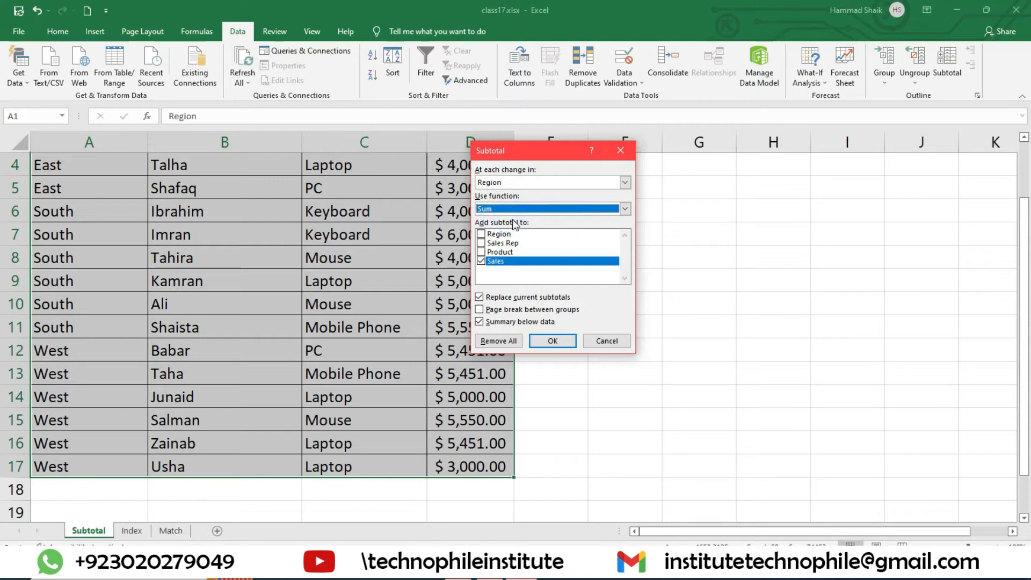
left_click(530, 208)
left_click(530, 208)
left_click_drag(544, 155, 735, 156)
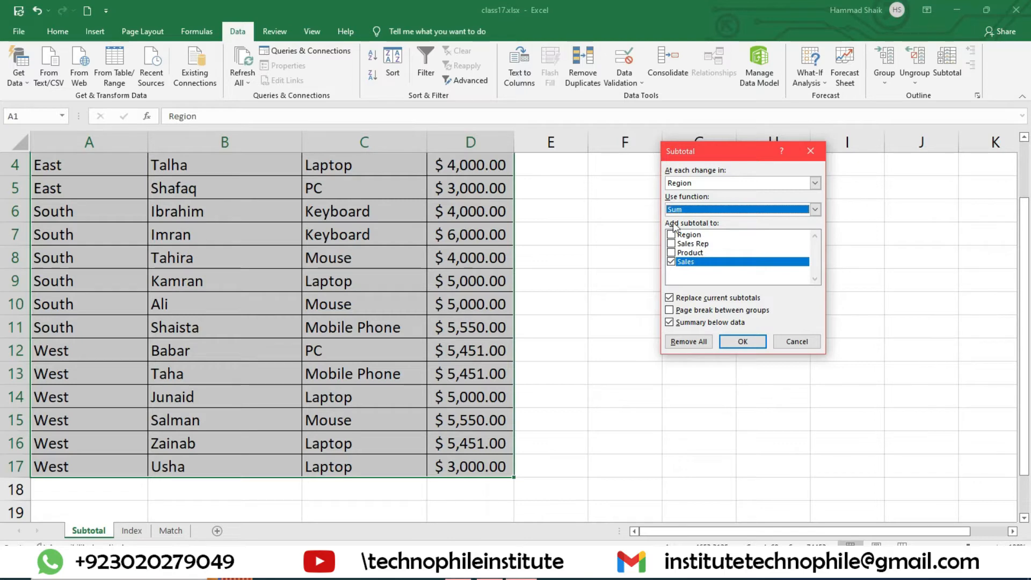
left_click(741, 343)
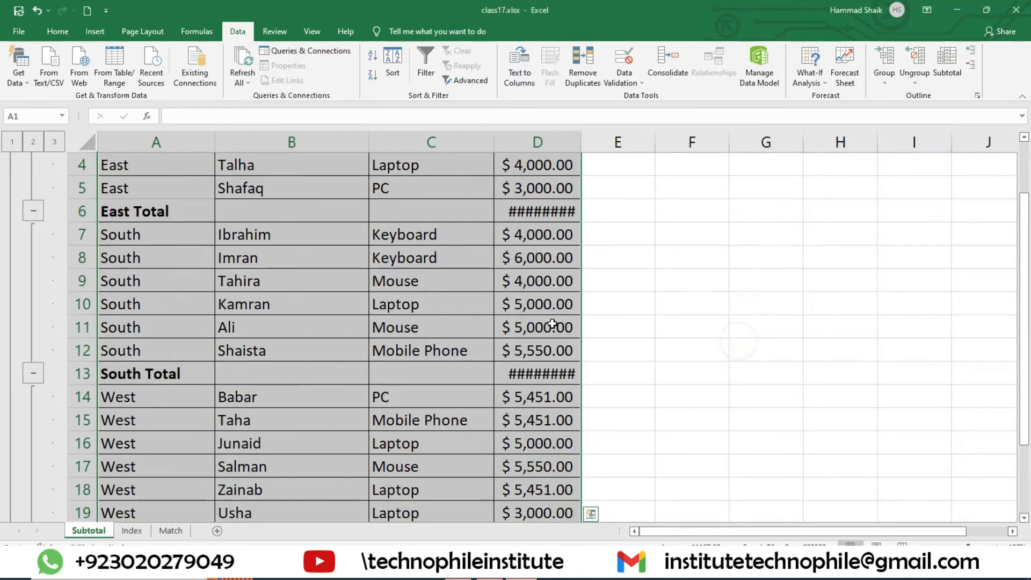
Widen the Sales column so that the subtotal amounts fit in their cells.
scroll(471, 374, "up", 1)
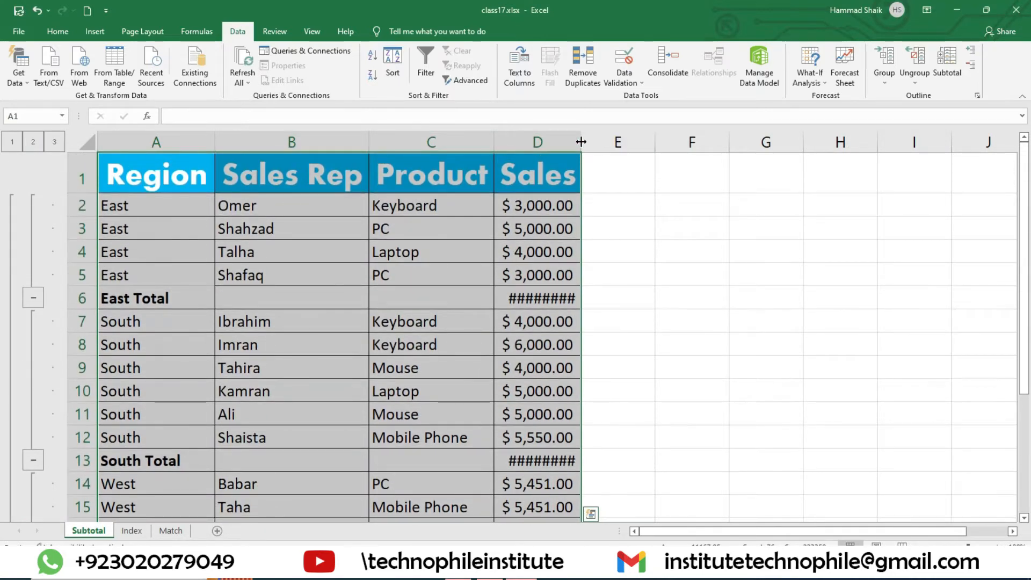
left_click_drag(581, 142, 635, 146)
left_click(293, 279)
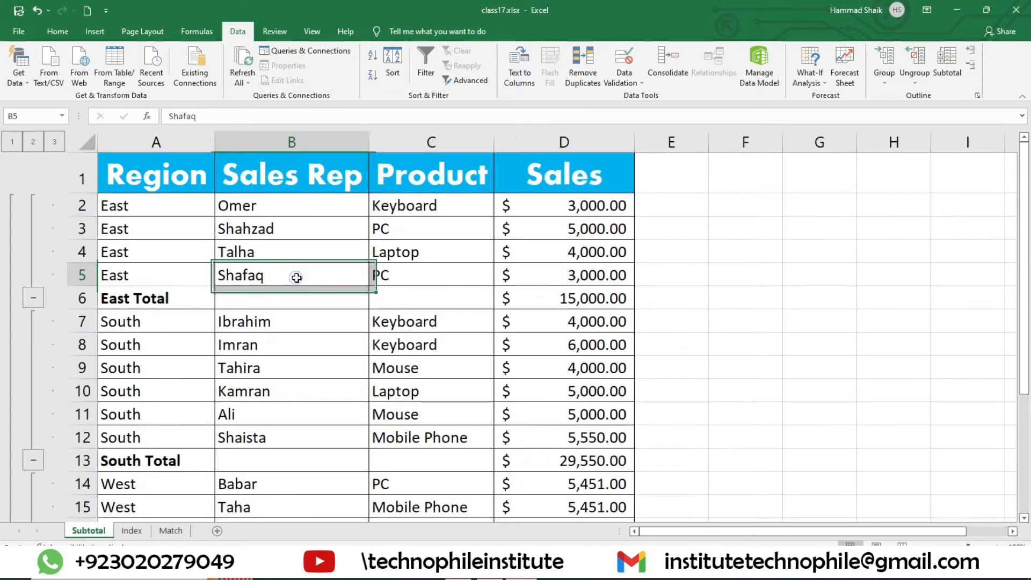
Review the East, South and West total rows and the Grand Total row against their sales records.
left_click_drag(158, 199, 611, 280)
left_click(578, 296)
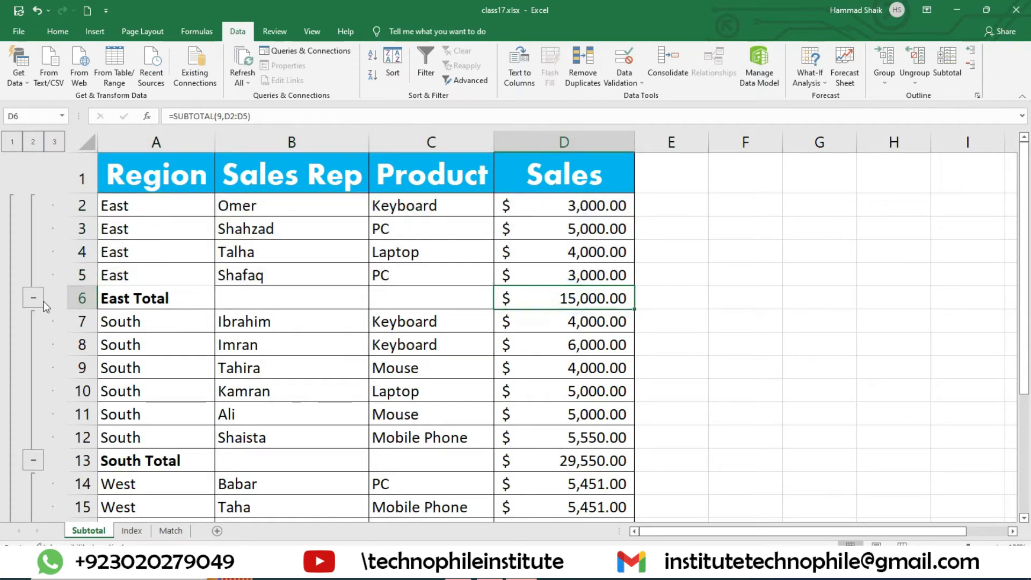
left_click_drag(124, 299, 574, 300)
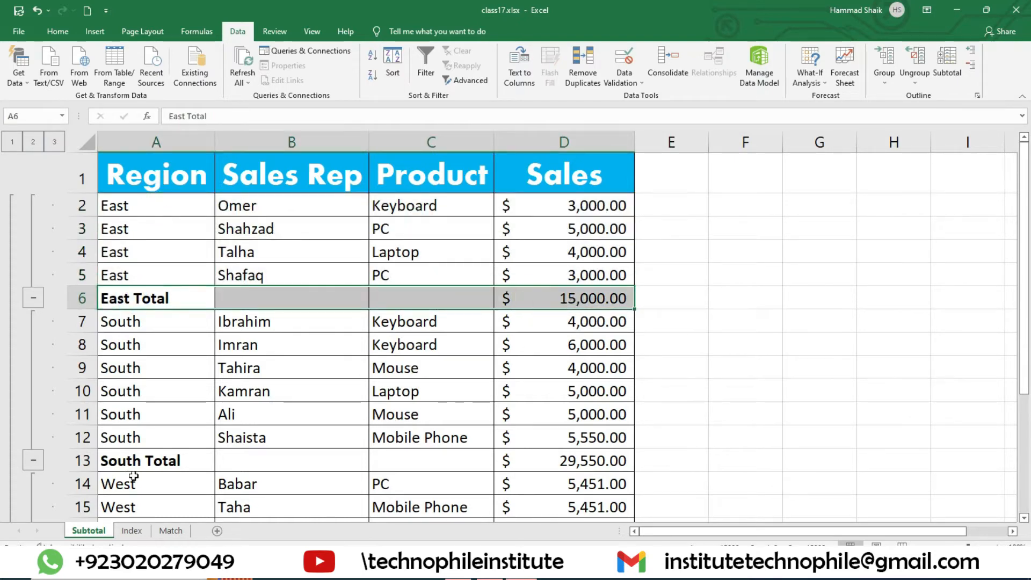
left_click_drag(151, 466, 578, 452)
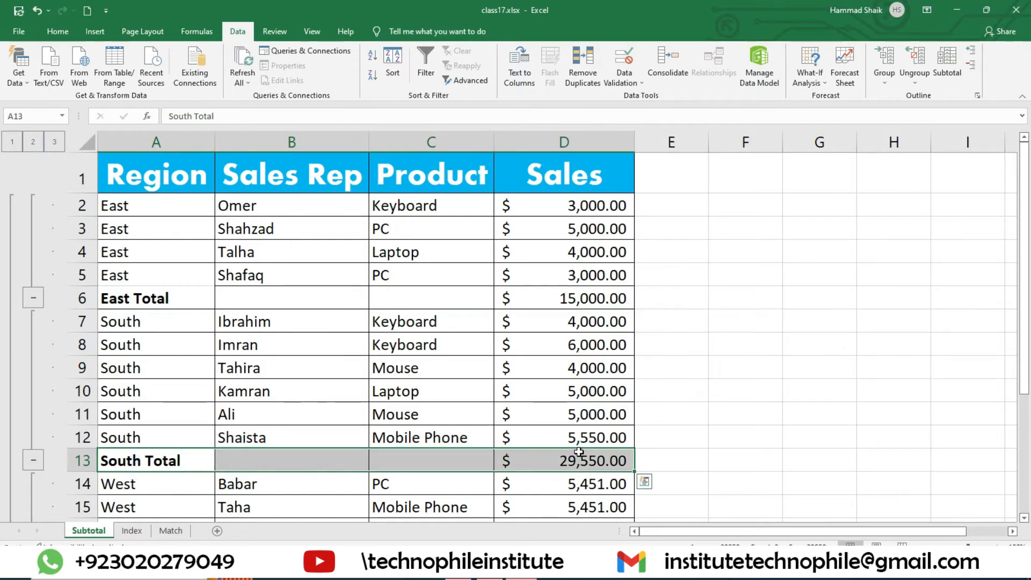
scroll(123, 431, "down", 3)
left_click_drag(124, 445, 584, 445)
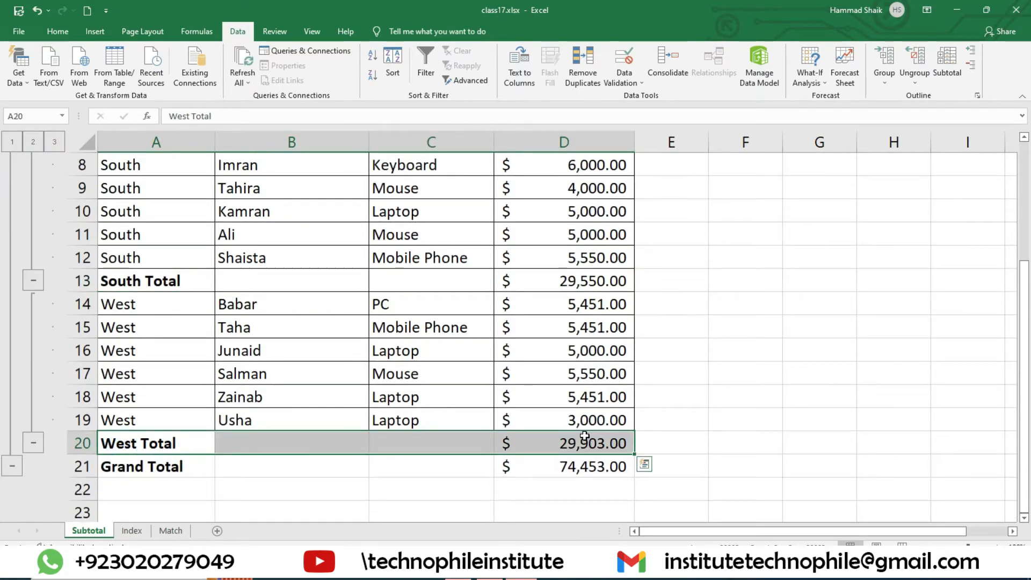
left_click_drag(129, 467, 626, 471)
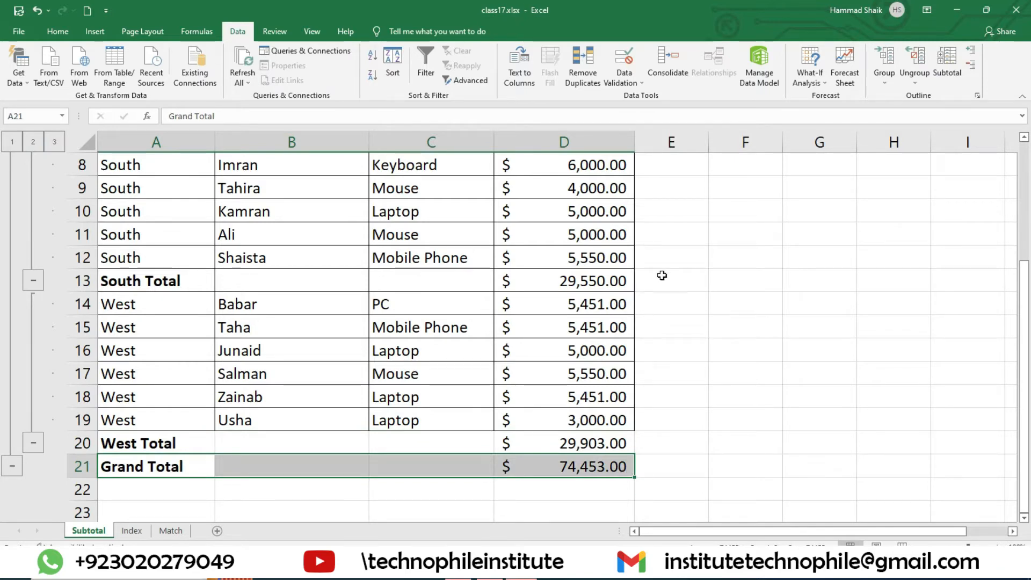
scroll(651, 338, "up", 3)
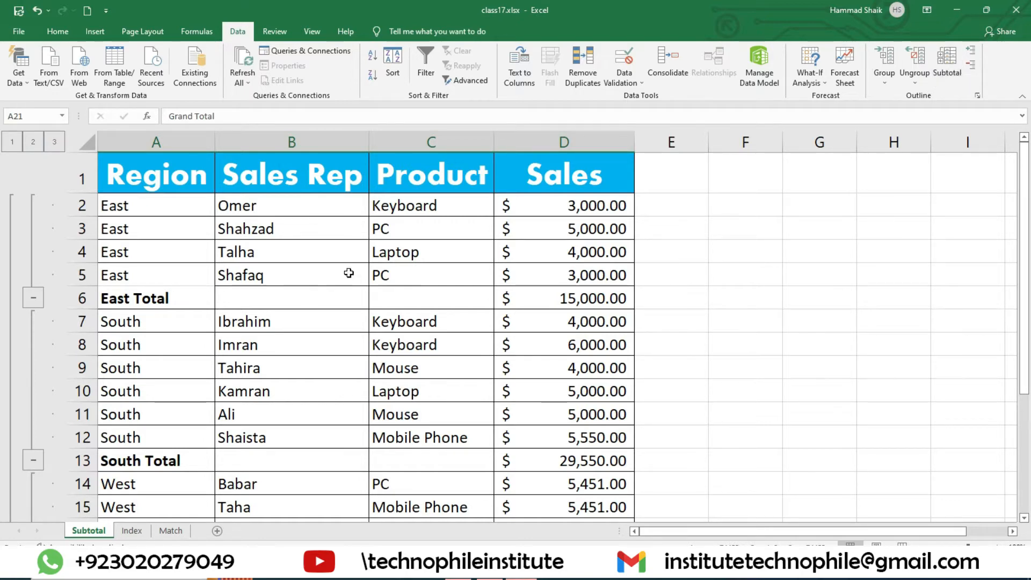
Compare the East sales records in A2:D5 with the East Total row and look over the remaining region totals.
left_click_drag(142, 209, 549, 277)
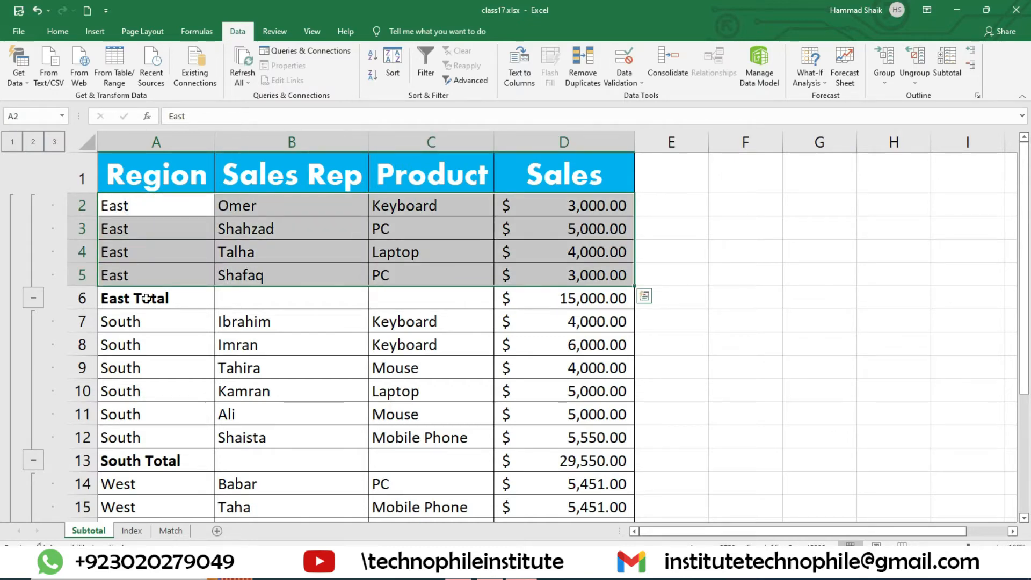
left_click_drag(146, 298, 525, 297)
scroll(312, 430, "down", 2)
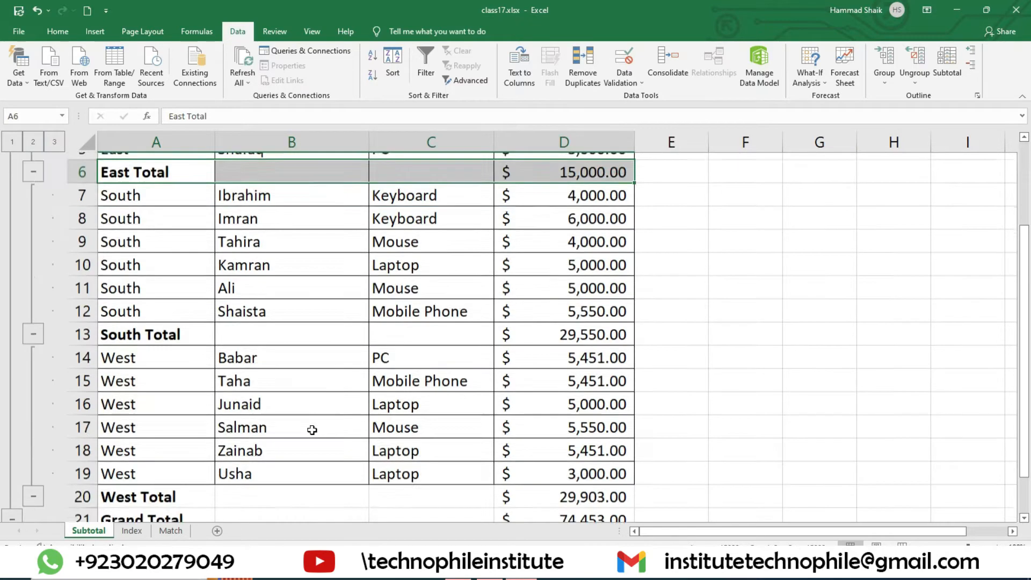
scroll(312, 429, "down", 3)
scroll(264, 426, "up", 5)
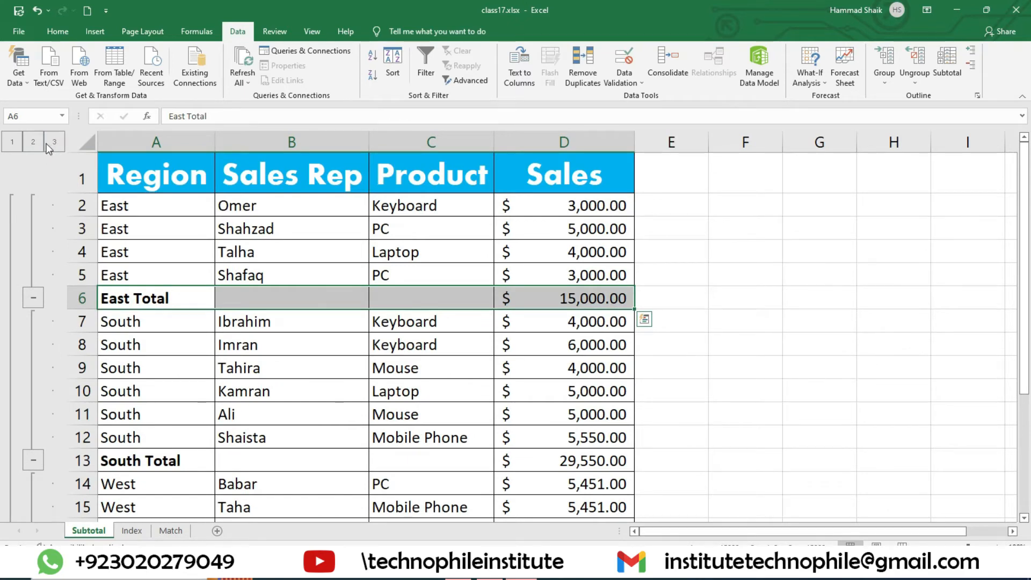
View the subtotal outline with region totals only, with the grand total only, and with all detail rows expanded again.
left_click(37, 141)
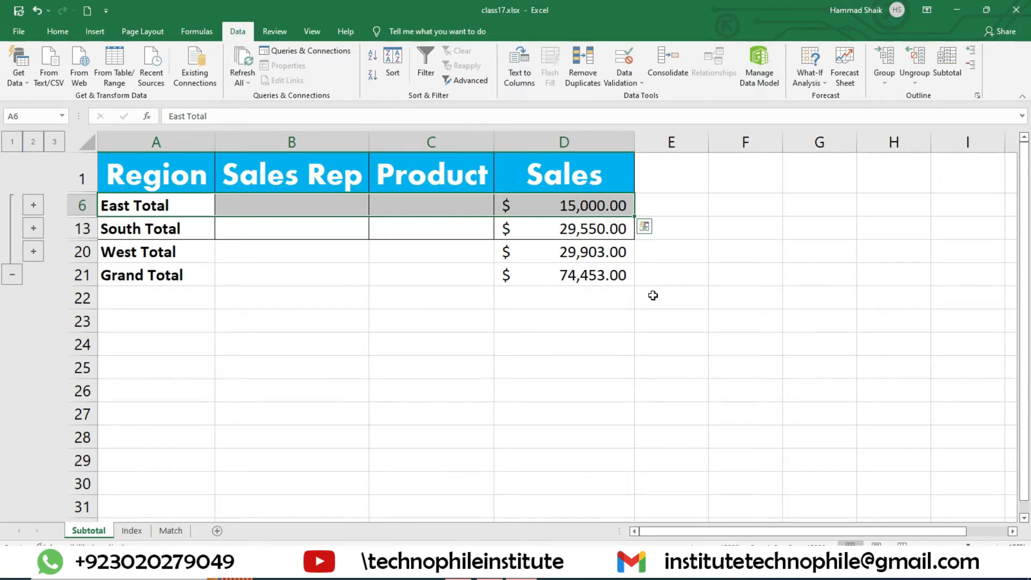
left_click(13, 142)
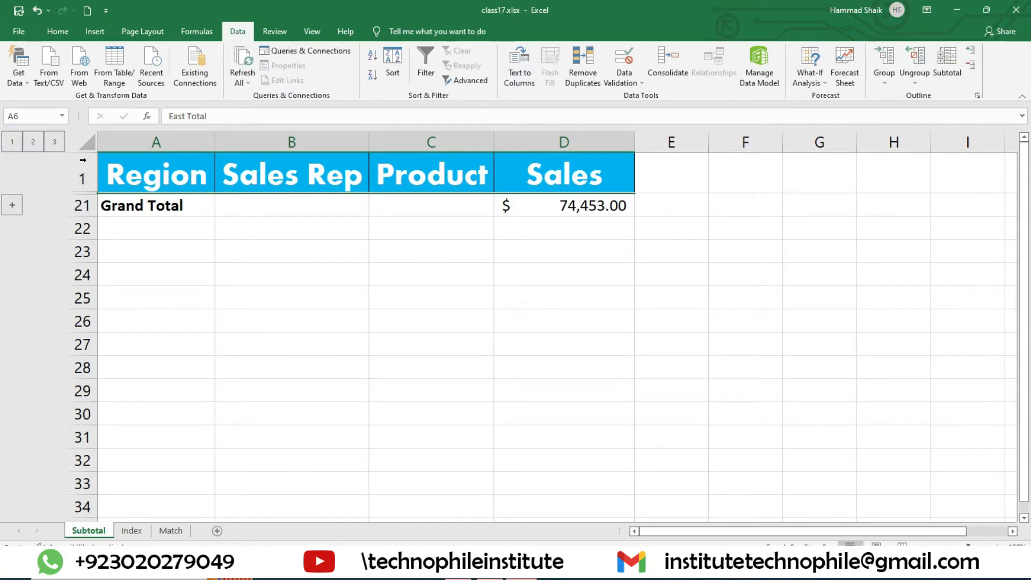
left_click(32, 141)
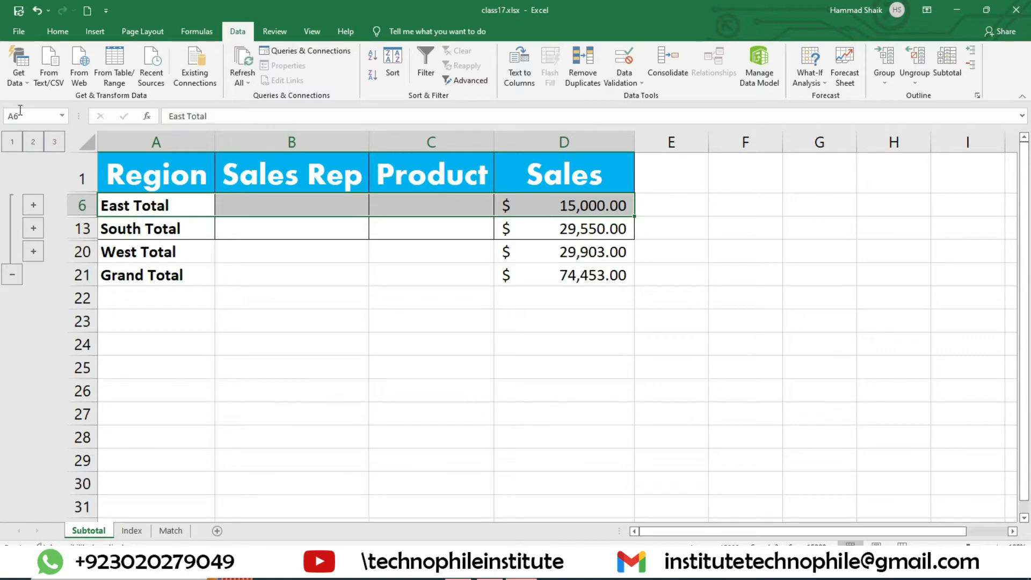
left_click(52, 142)
scroll(378, 342, "down", 5)
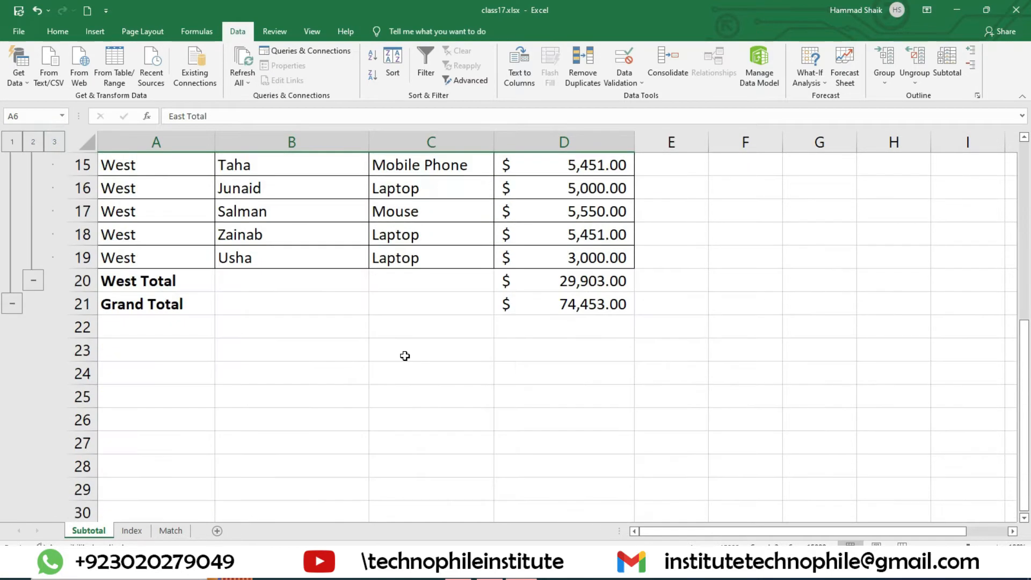
scroll(405, 354, "up", 5)
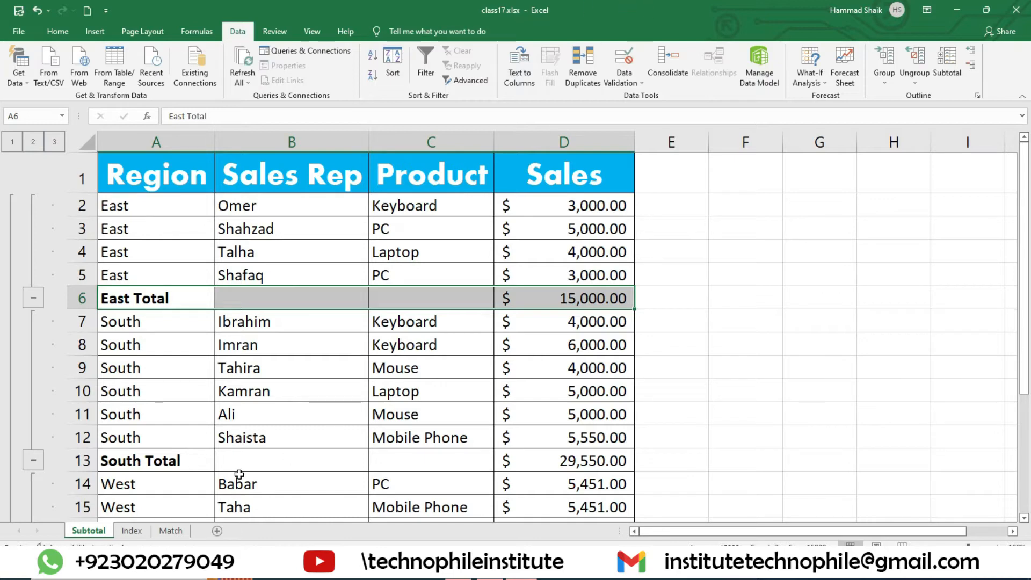
On the Index sheet, enter 2 as the Serial Number in cell G4.
left_click(122, 531)
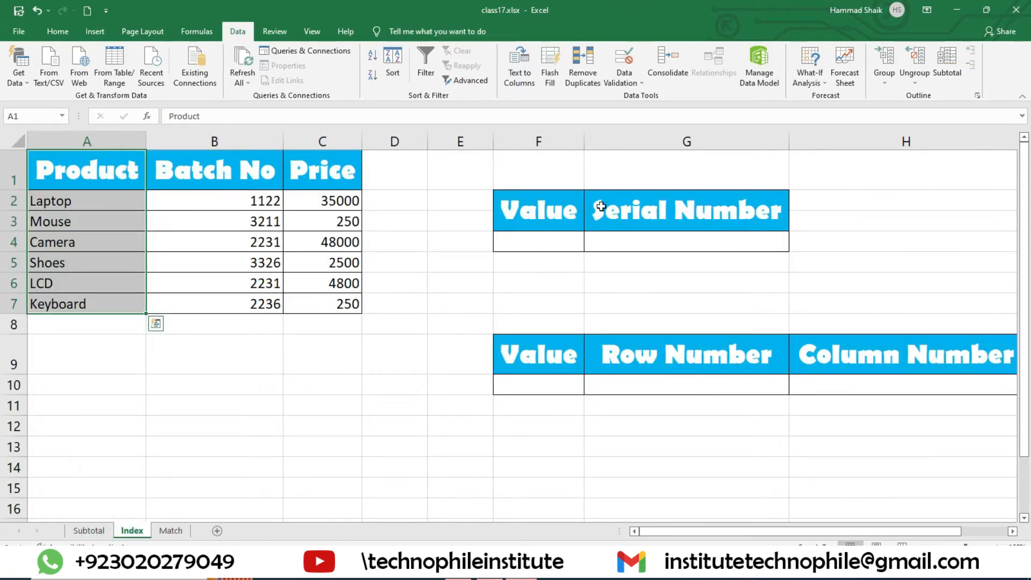
left_click(563, 283)
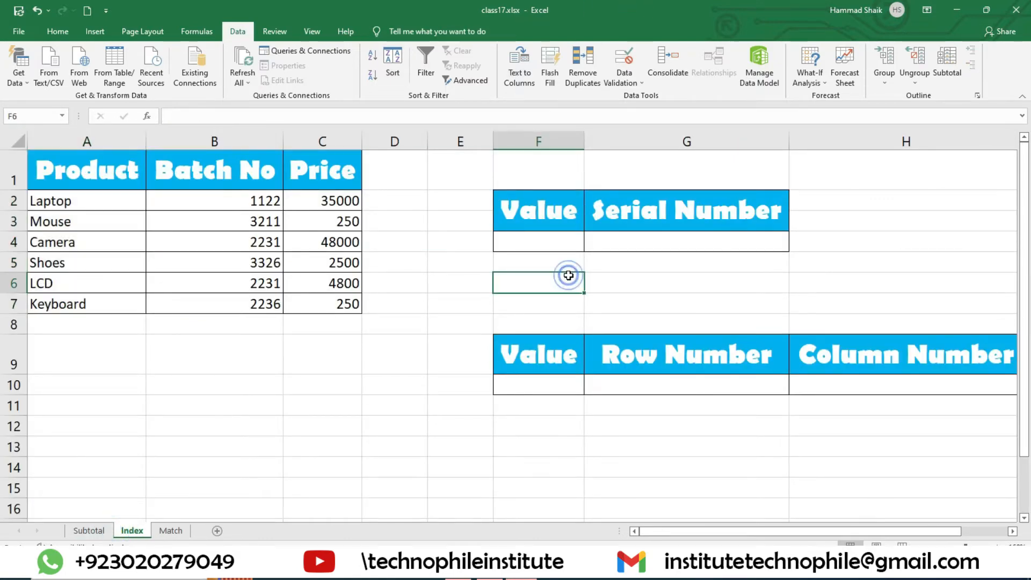
left_click(645, 239)
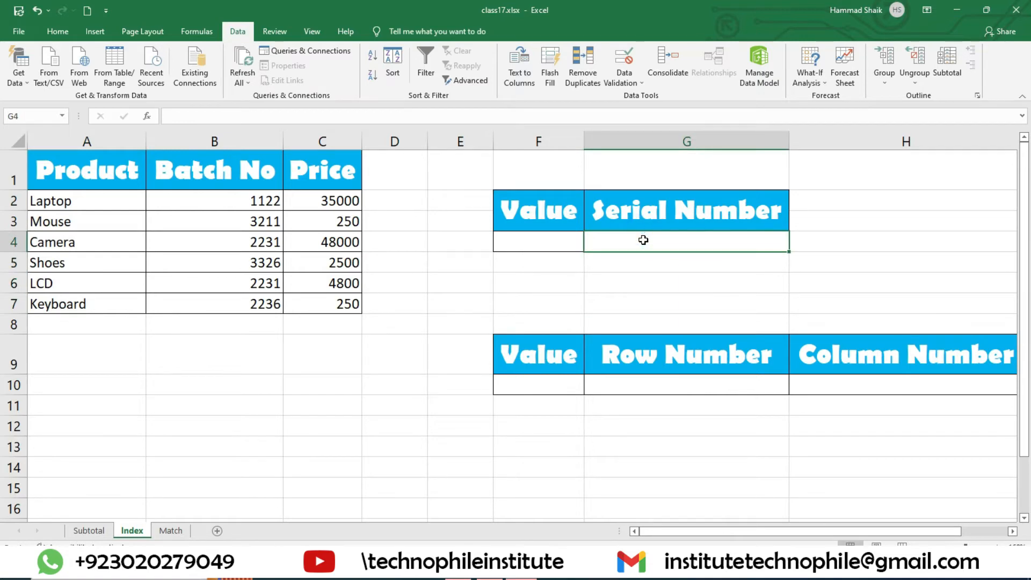
type("2")
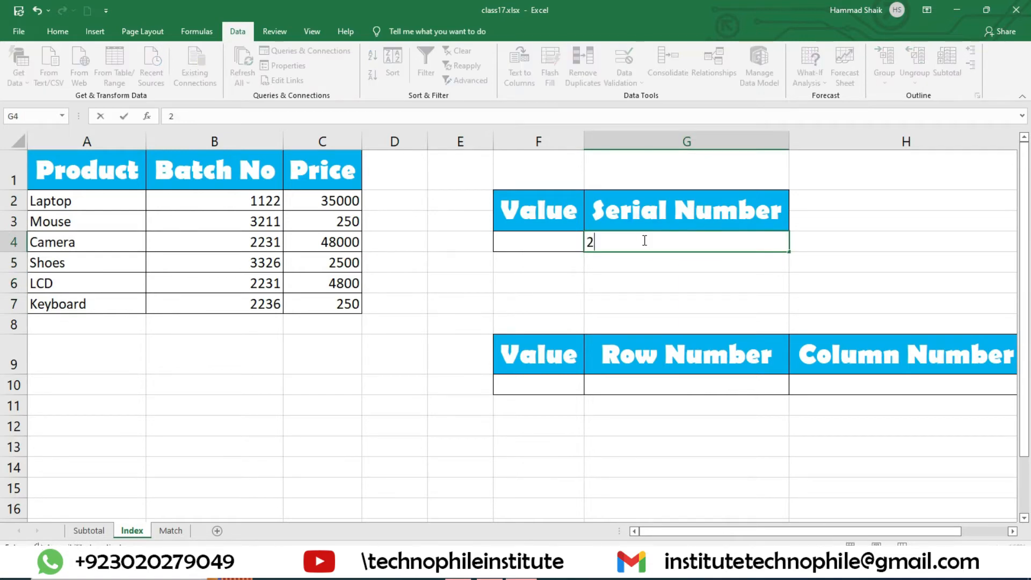
left_click(656, 281)
Examine the product table A2:C7, its Product column, and the Value and Serial Number cells meant for the lookup.
left_click(72, 199)
left_click_drag(72, 199, 310, 307)
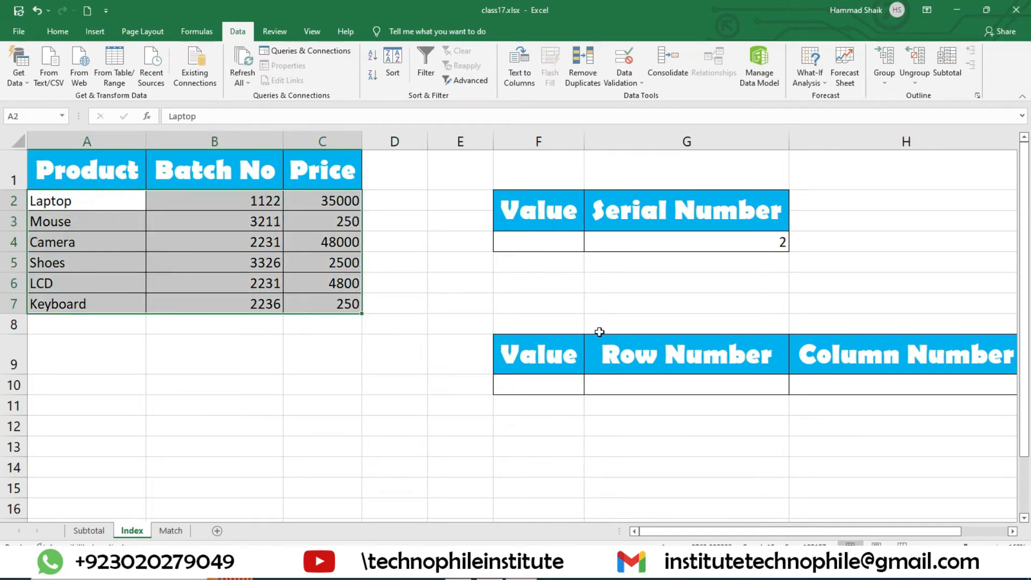
left_click(537, 245)
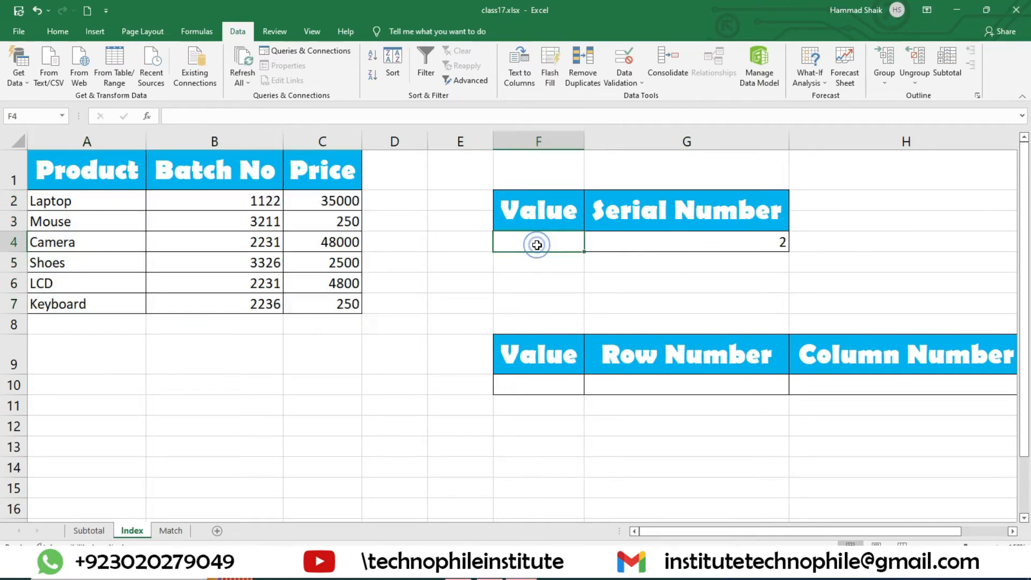
left_click_drag(70, 201, 346, 303)
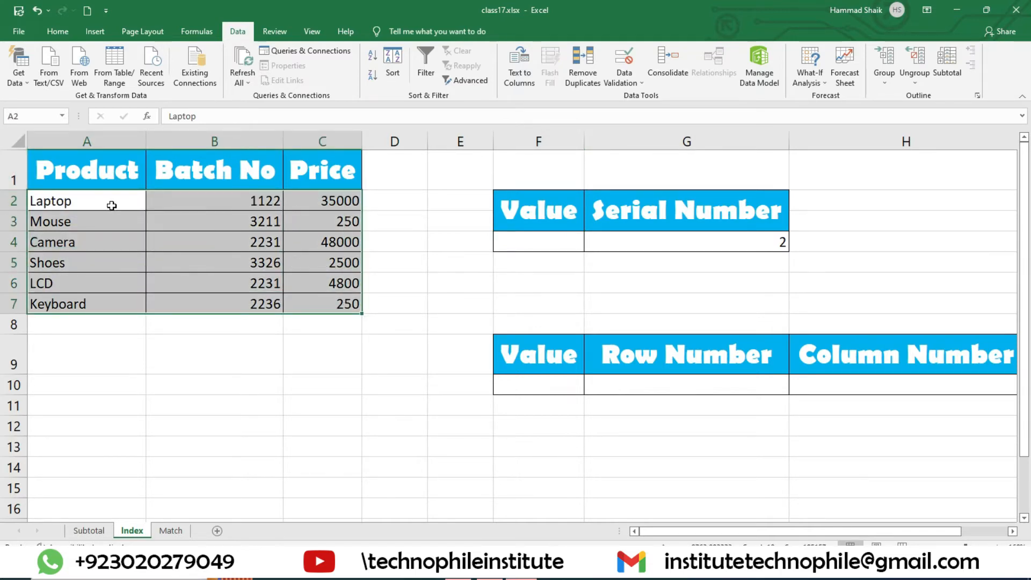
left_click(720, 241)
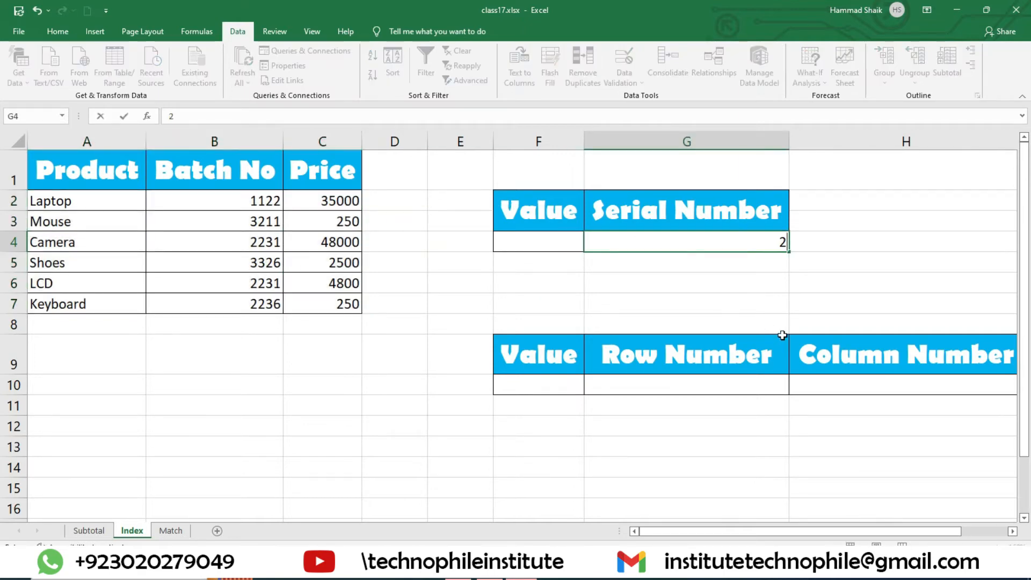
left_click(549, 242)
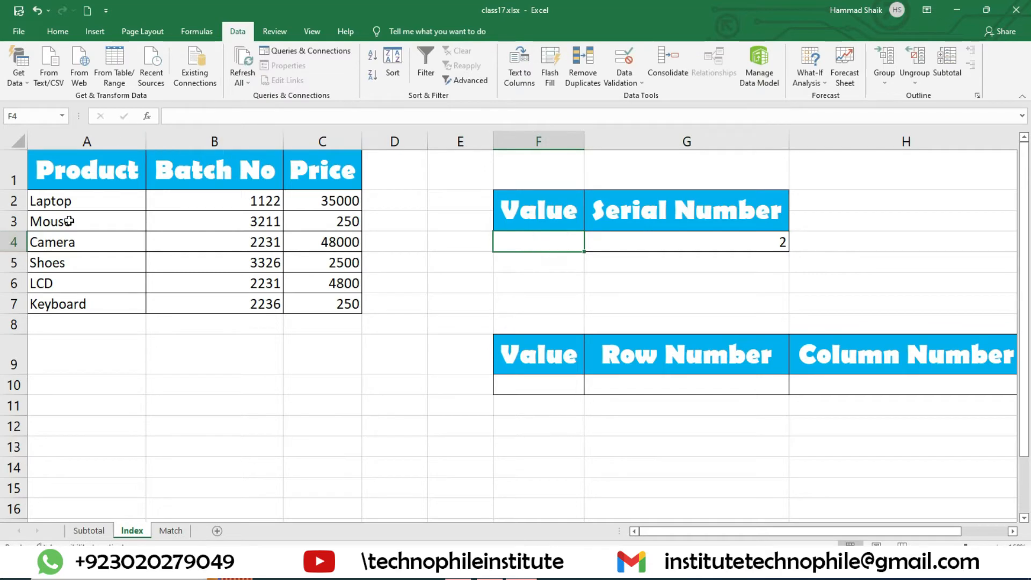
left_click_drag(80, 200, 88, 301)
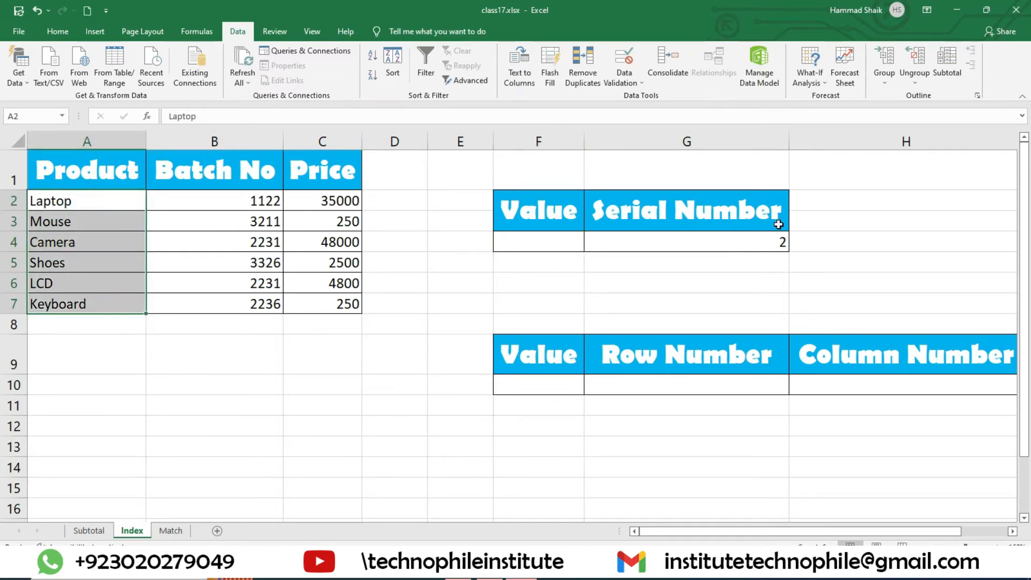
left_click(527, 245)
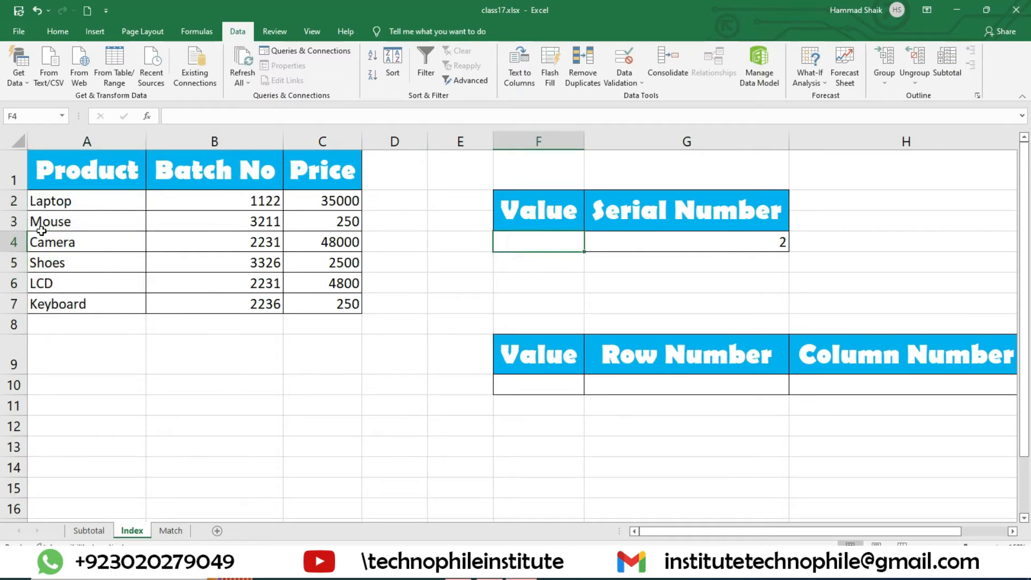
left_click(707, 239)
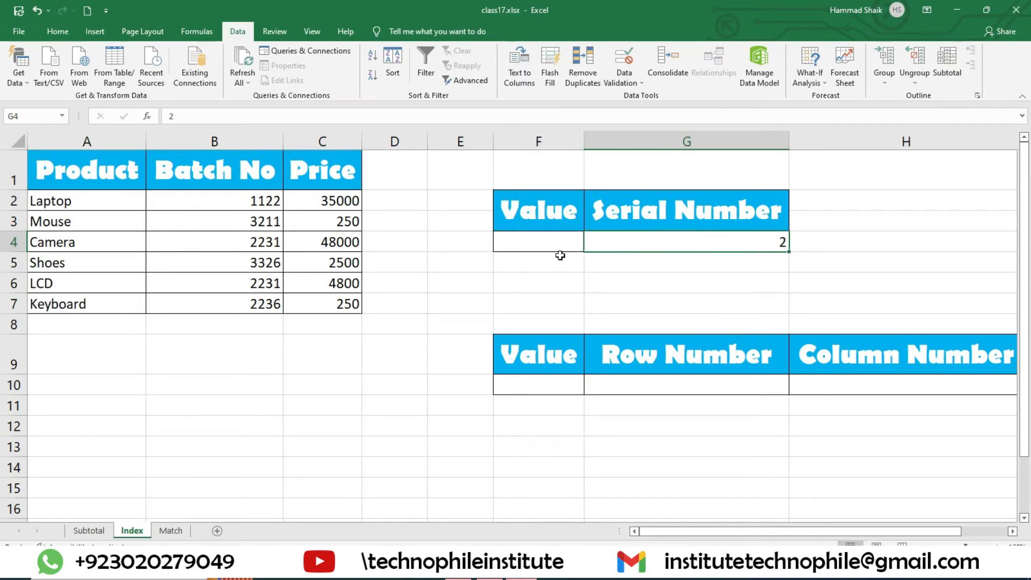
Start an INDEX formula in Value cell F4 with the product names A2:A7 as its array.
left_click(556, 248)
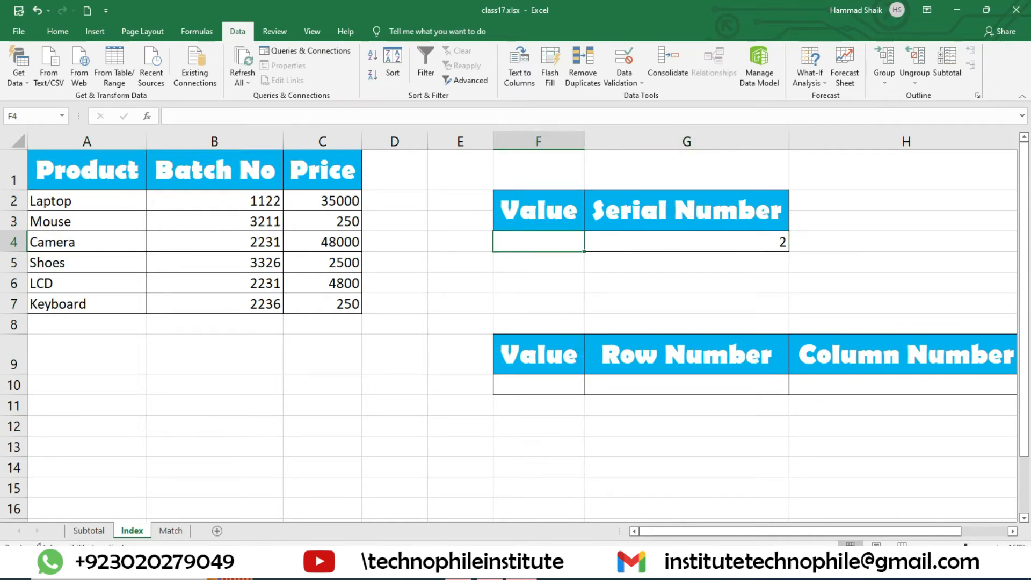
scroll(285, 351, "up", 4)
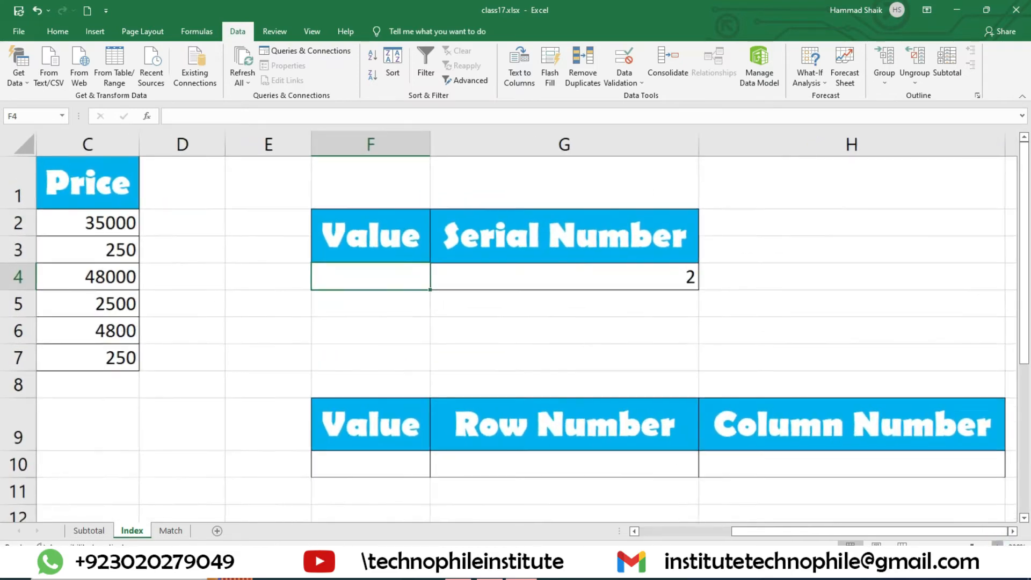
type("=")
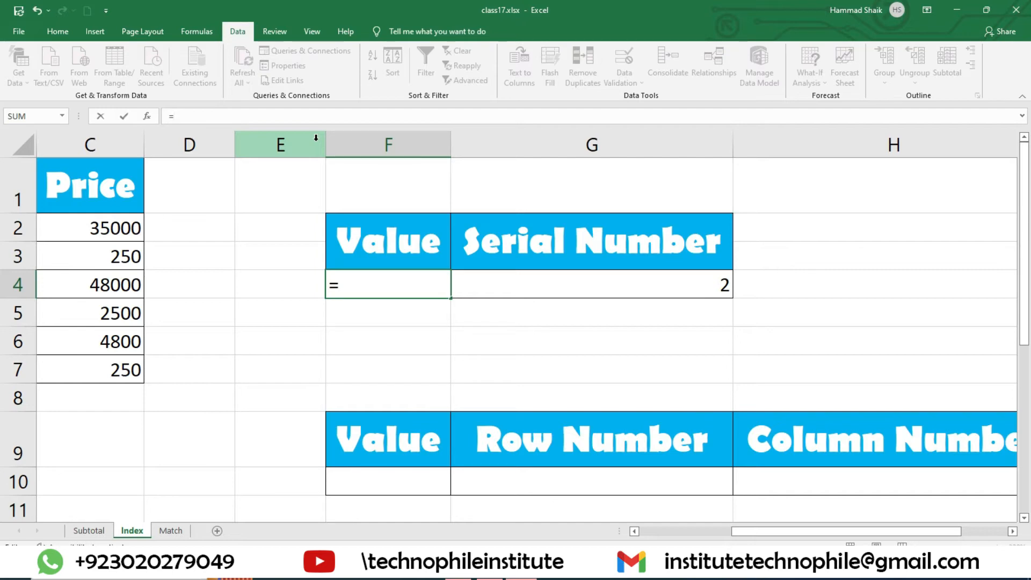
type("inde")
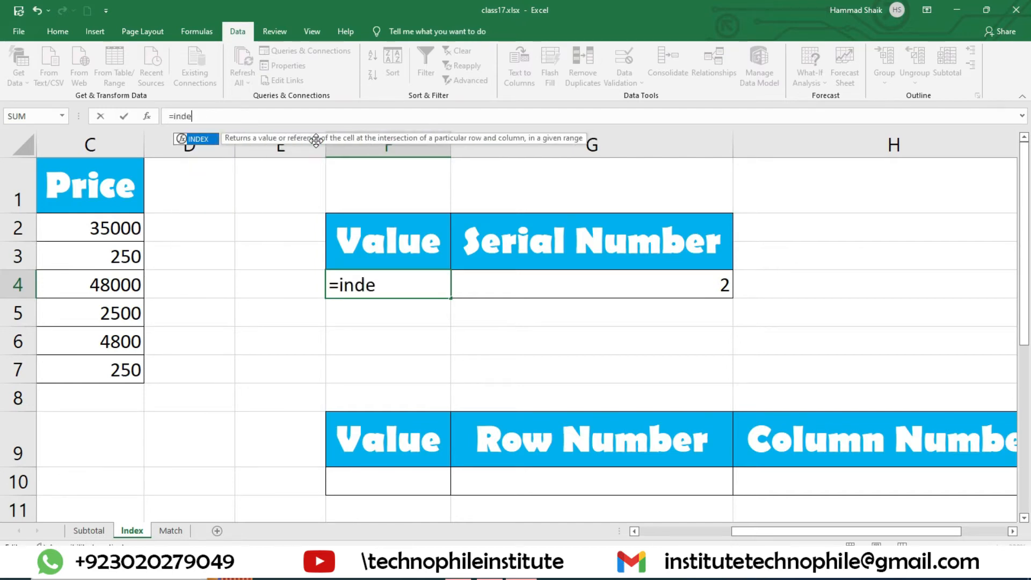
type("x(")
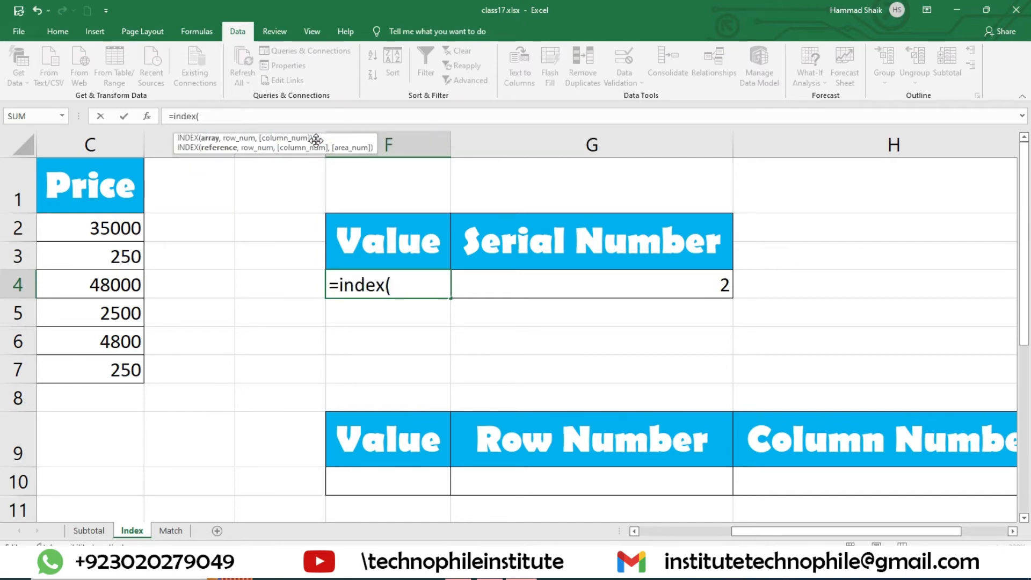
left_click(410, 283)
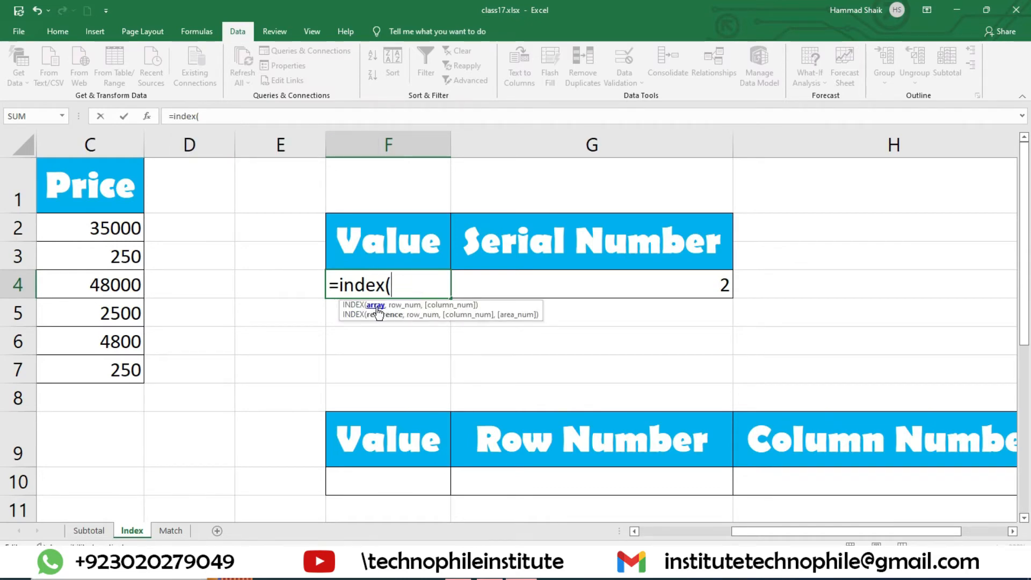
scroll(772, 532, "left", 2)
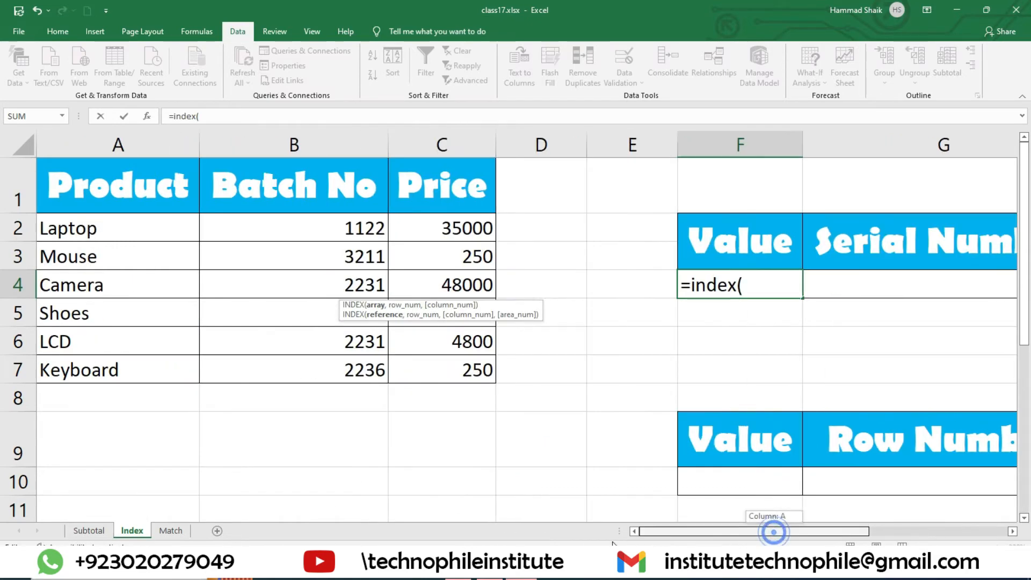
left_click(110, 225)
left_click_drag(113, 252, 161, 376)
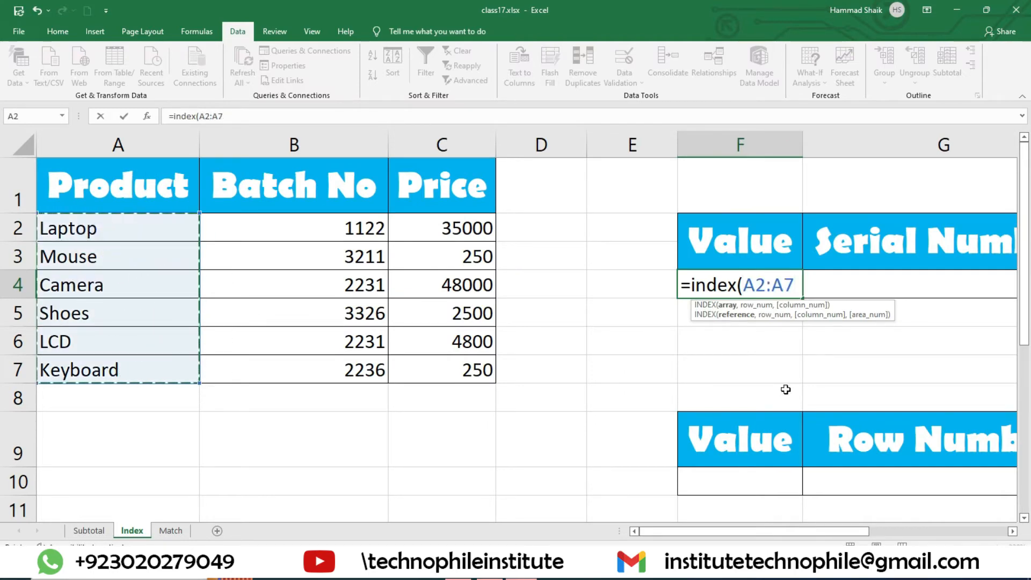
Complete the formula in F4 with Serial Number cell G4 as the row number, giving =INDEX(A2:A7,G4).
left_click_drag(789, 536, 881, 532)
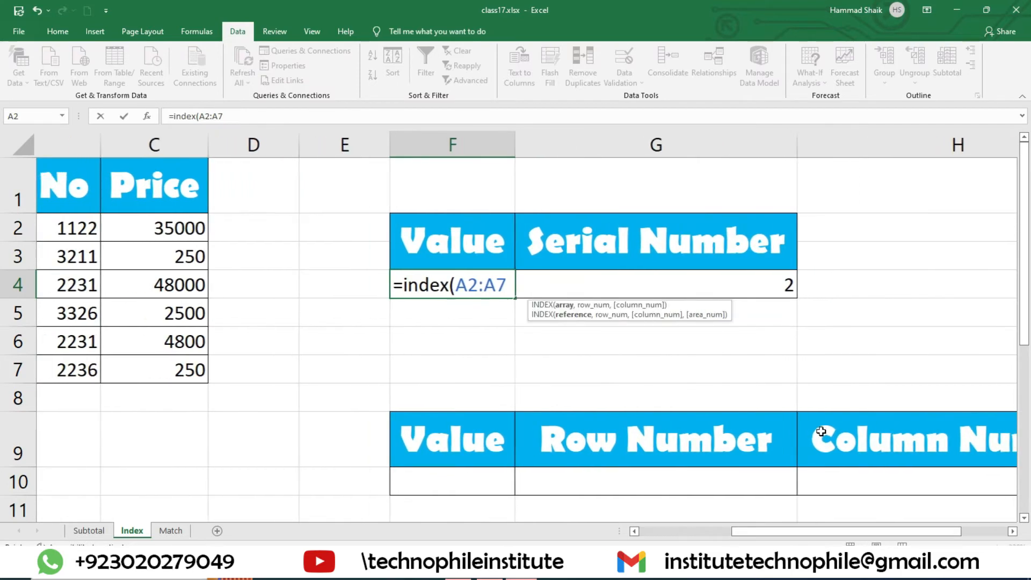
type(",")
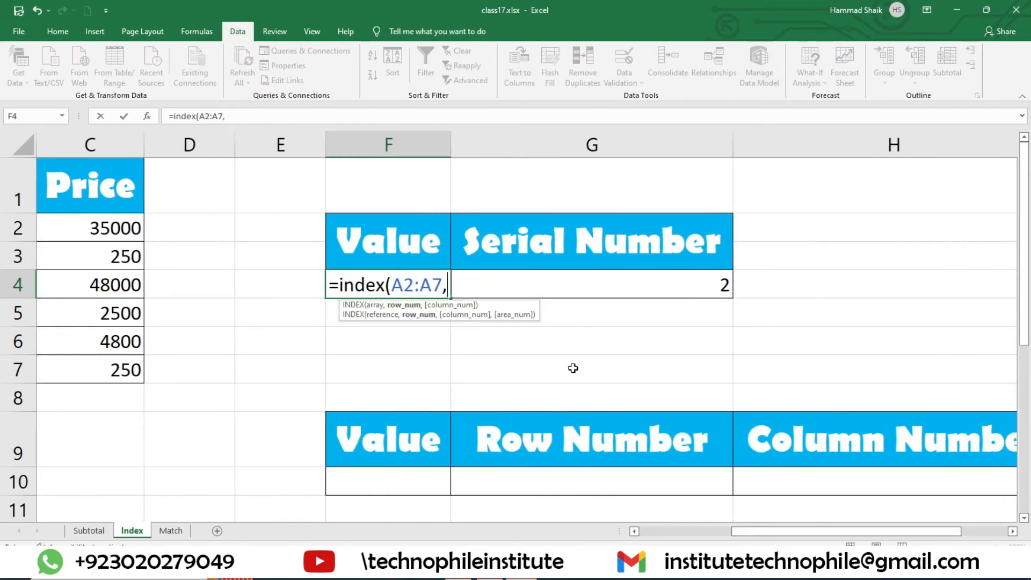
left_click(723, 280)
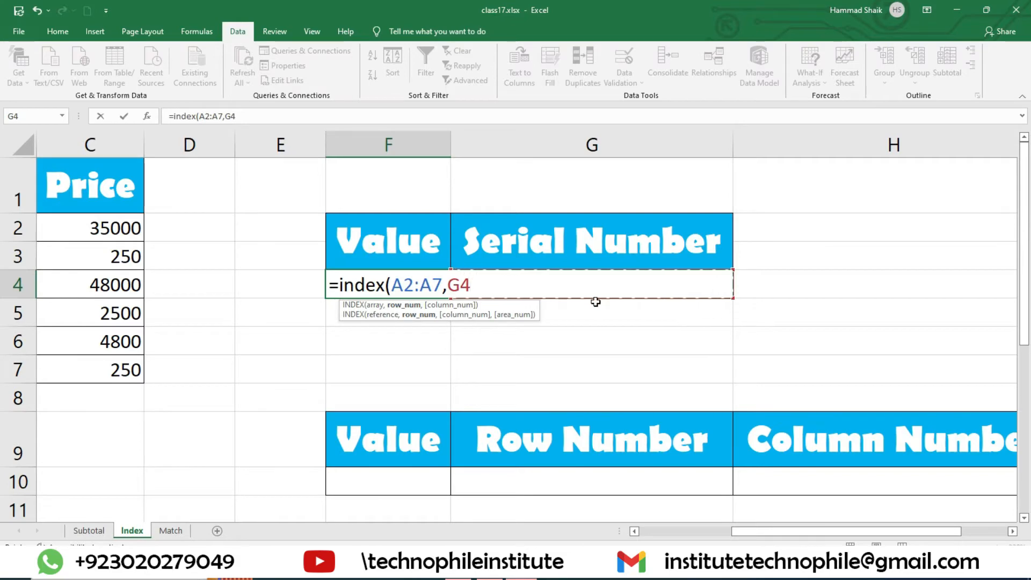
key("Return")
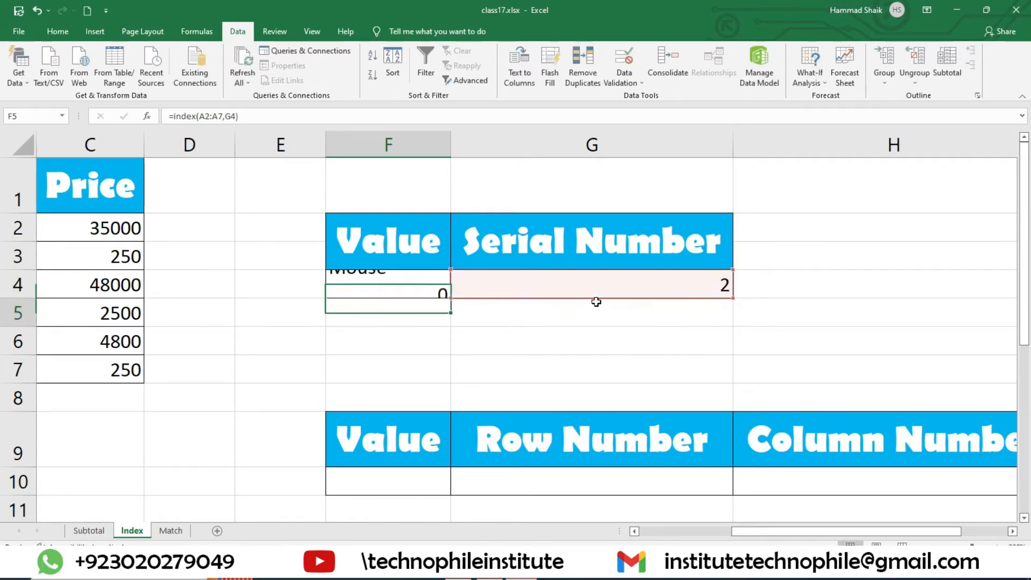
Check the INDEX result in F4 against the serial number in G4 and the product list.
left_click(377, 286)
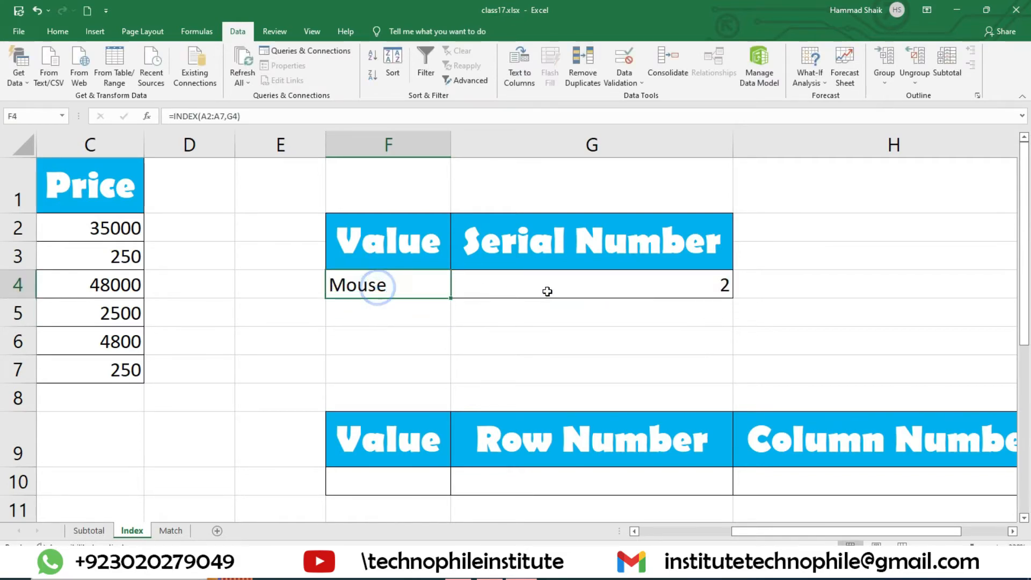
left_click(546, 290)
left_click(396, 285)
scroll(804, 534, "left", 3)
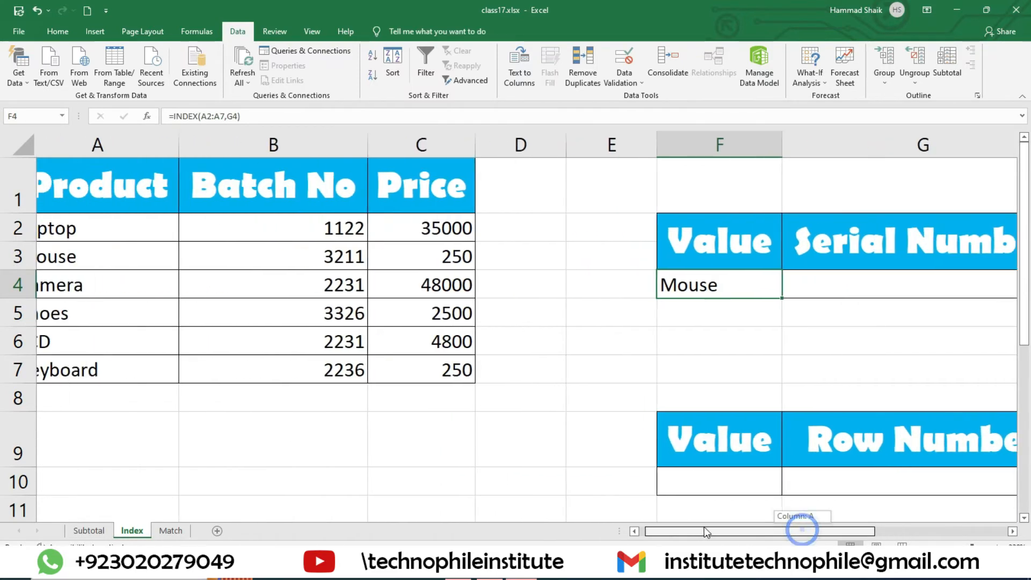
left_click(917, 286)
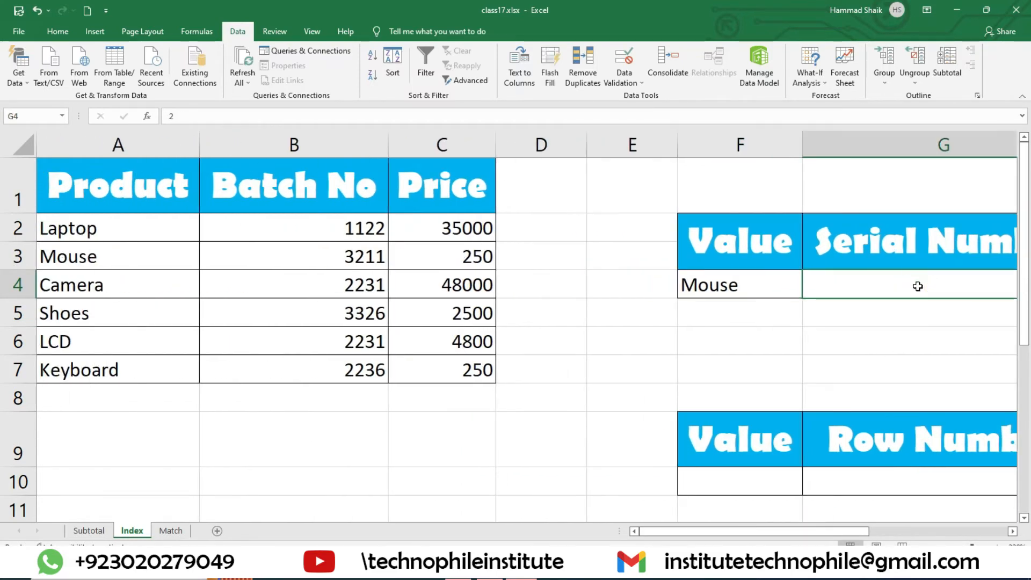
Set the Serial Number in G4 to 5 and check the product returned in F4 by counting down the product list.
type("5")
left_click(788, 327)
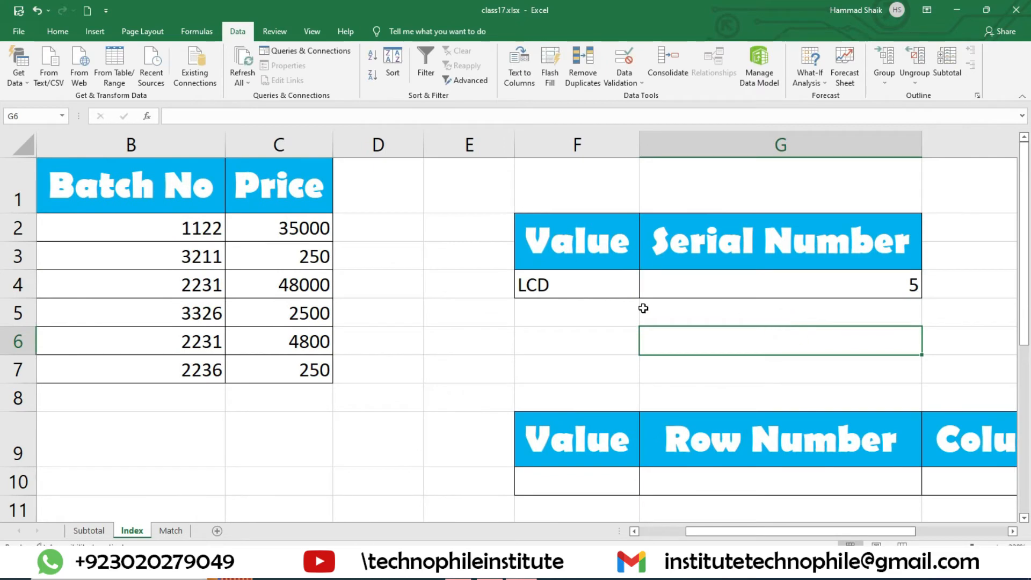
scroll(734, 538, "left", 2)
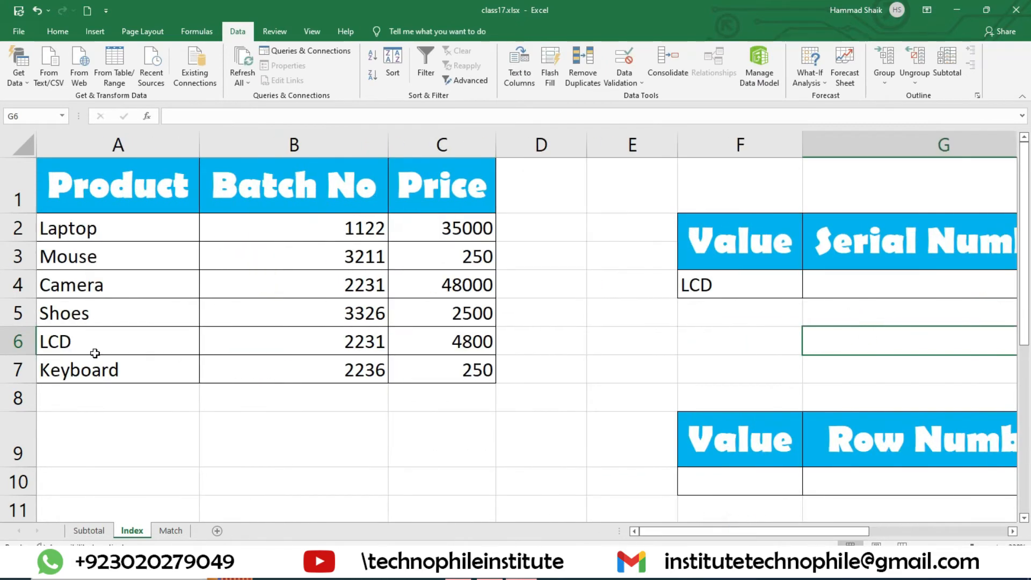
left_click(96, 352)
left_click(122, 226)
left_click(127, 257)
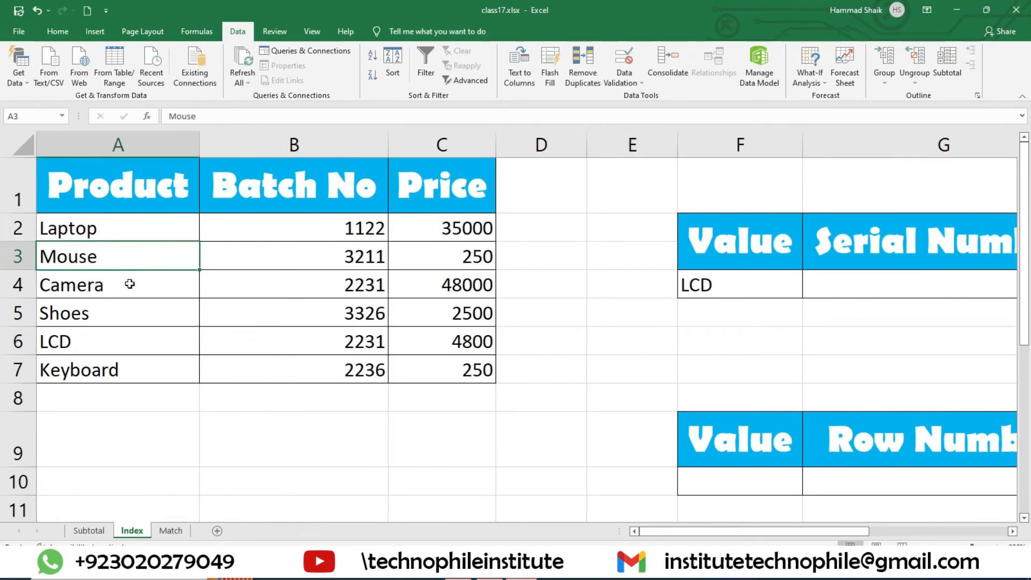
left_click(130, 284)
left_click(129, 307)
left_click(128, 338)
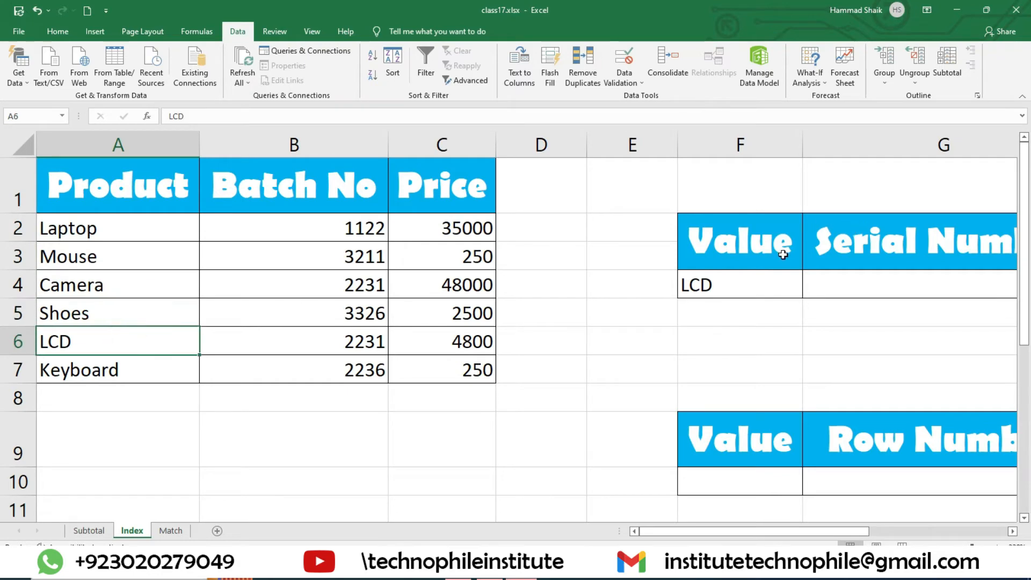
Review how the serial number in G4 maps to the Product column, and examine the blank Row Number lookup below.
left_click(919, 544)
left_click(919, 544)
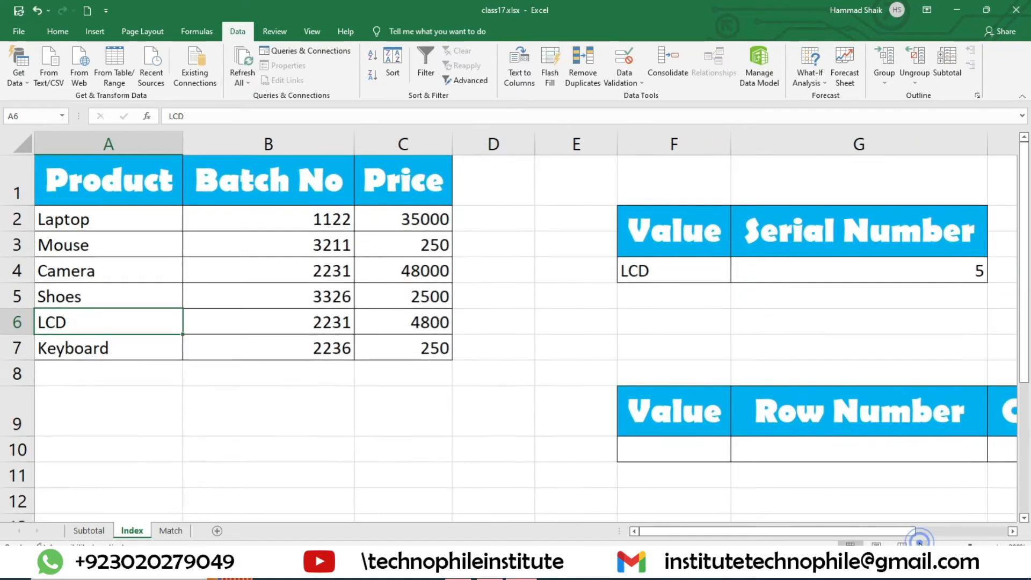
left_click(919, 543)
left_click(67, 142)
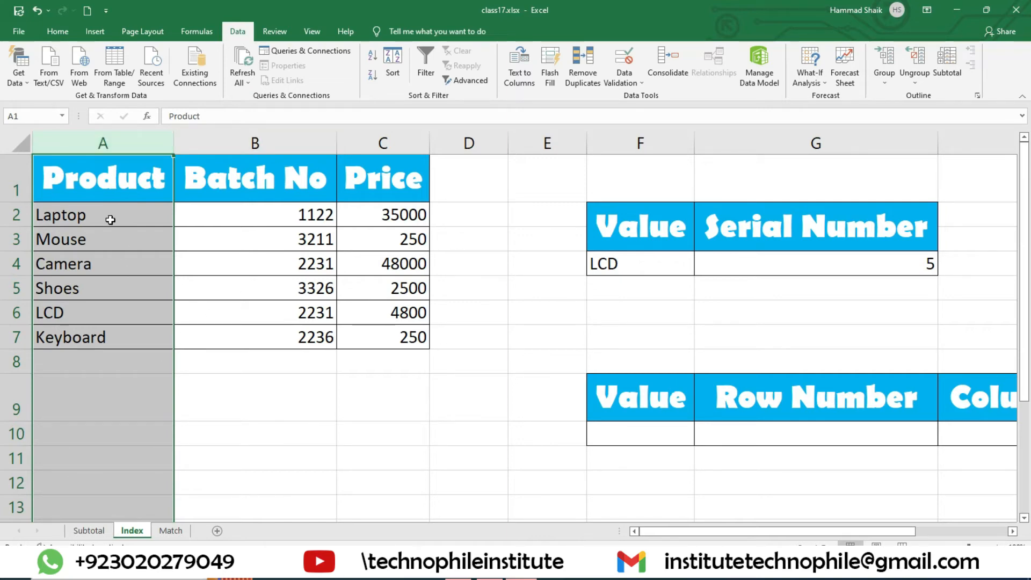
left_click(763, 439)
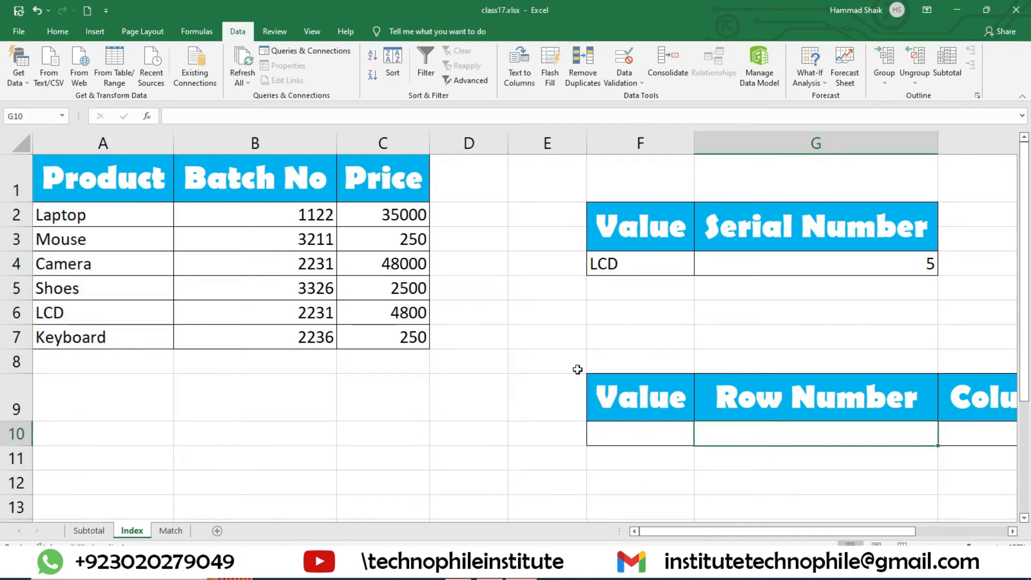
left_click(823, 262)
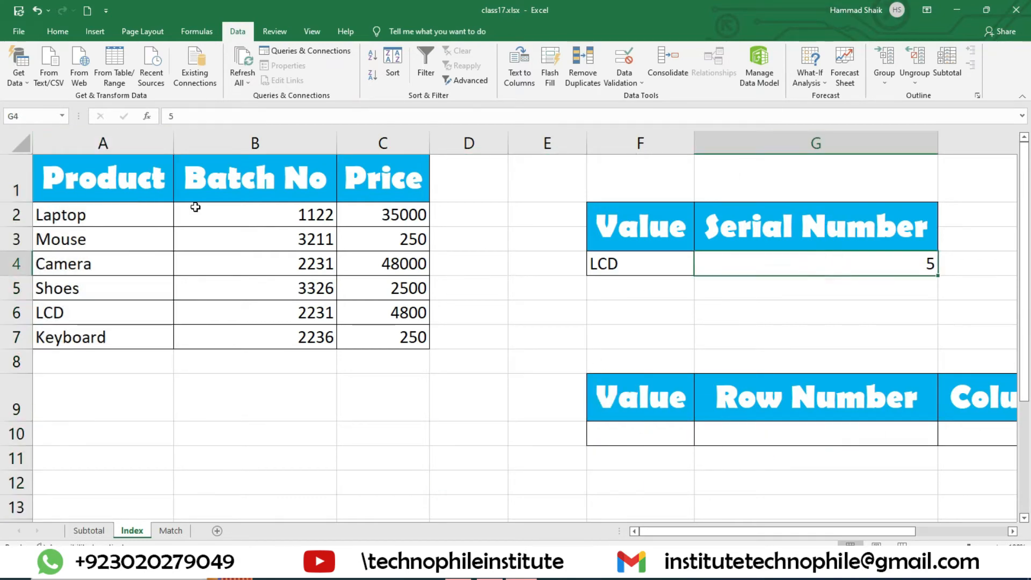
left_click_drag(83, 217, 75, 338)
left_click(59, 311)
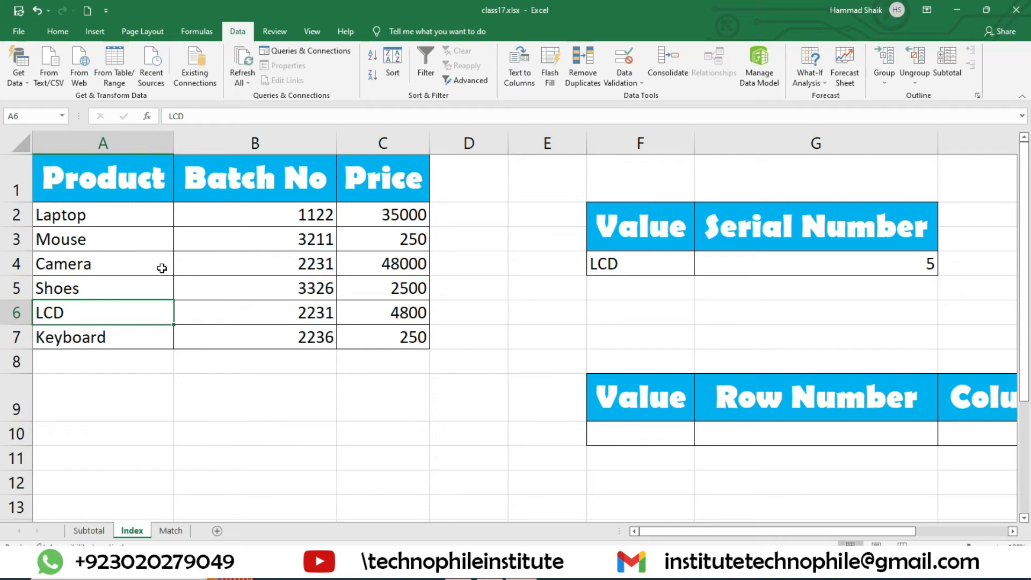
left_click(99, 216)
left_click(101, 239)
left_click(103, 260)
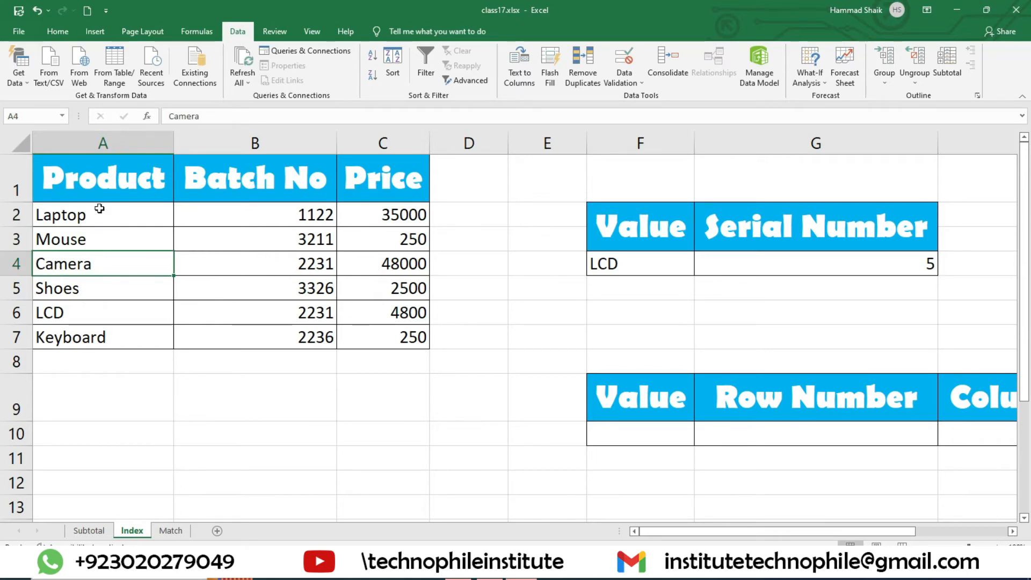
Enter row number 2 in G10 and column number 3 in H10 of the second lookup table.
left_click(875, 431)
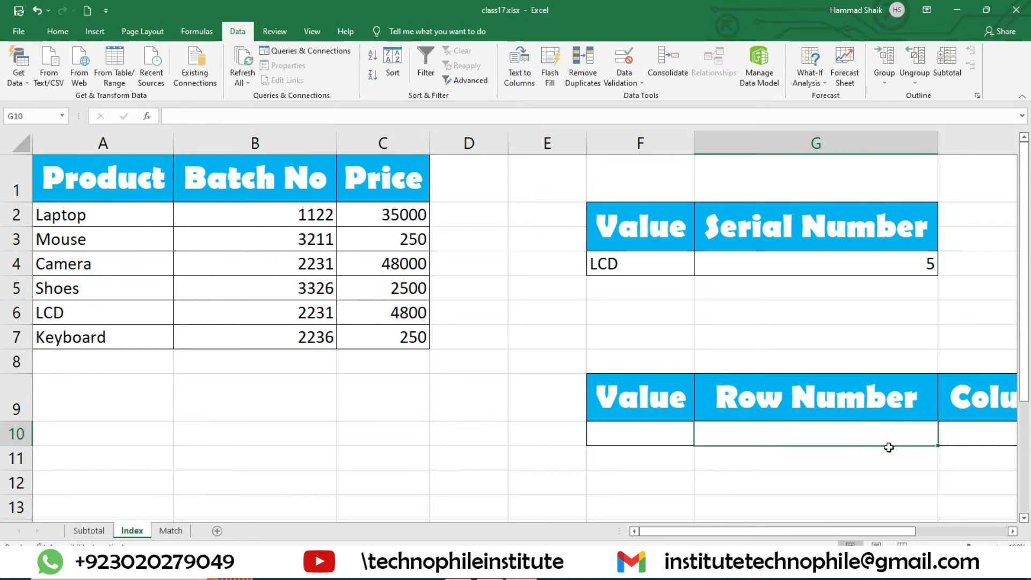
type("2")
key("Tab")
type("3")
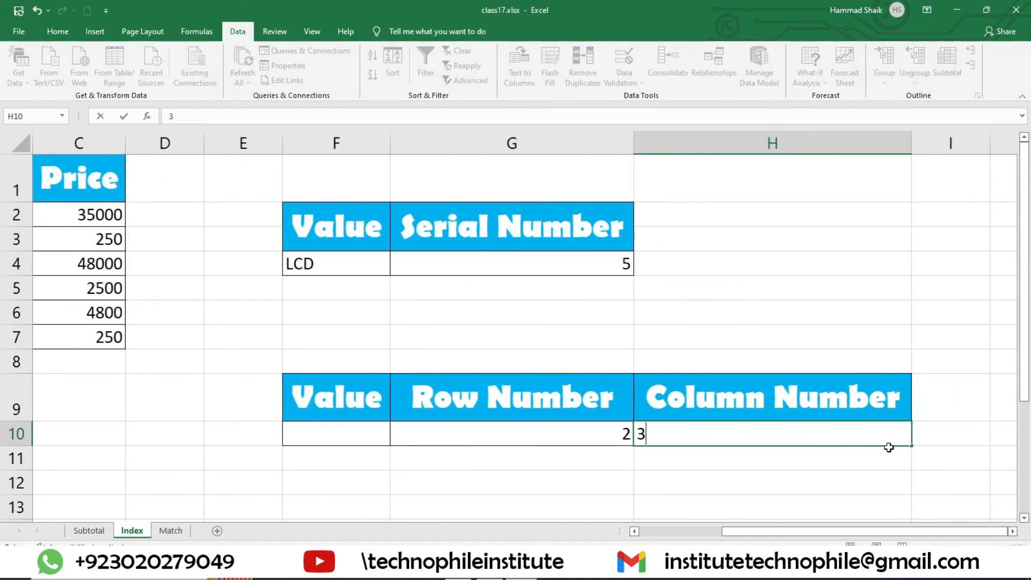
left_click(732, 482)
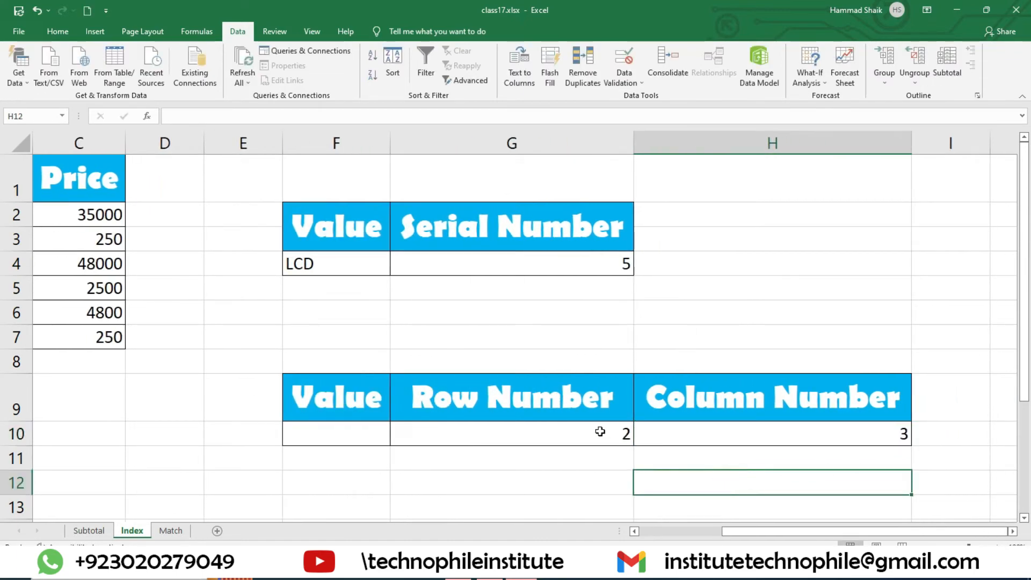
Trace the second row and third column of the product table to find the cell the second lookup should return.
left_click(344, 427)
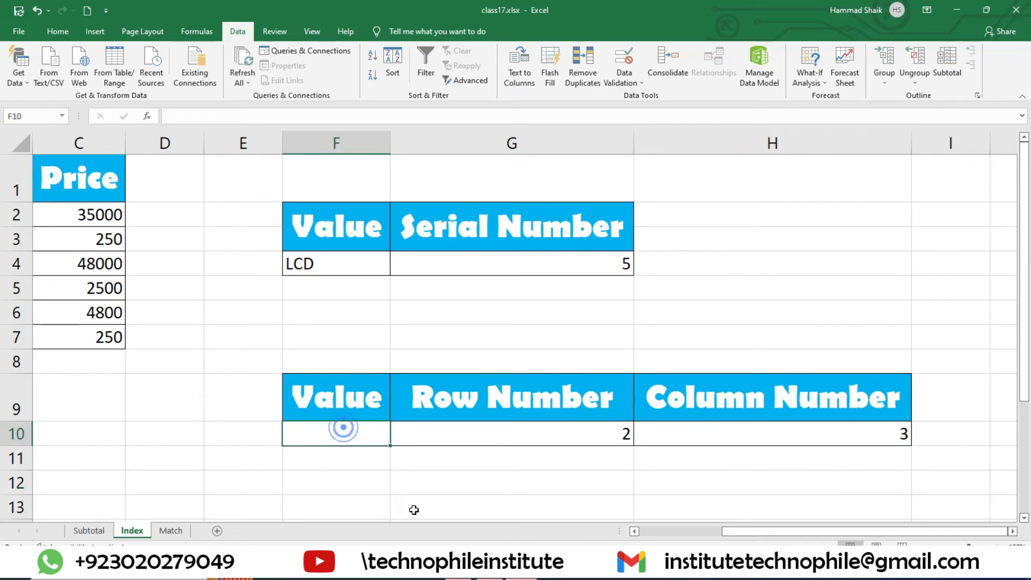
left_click_drag(749, 534, 666, 531)
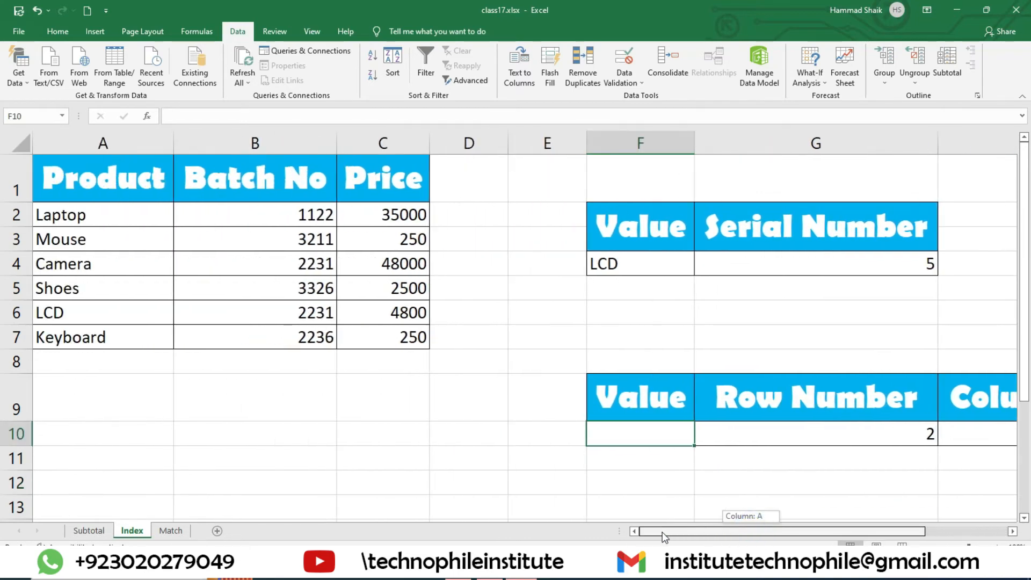
left_click(77, 239)
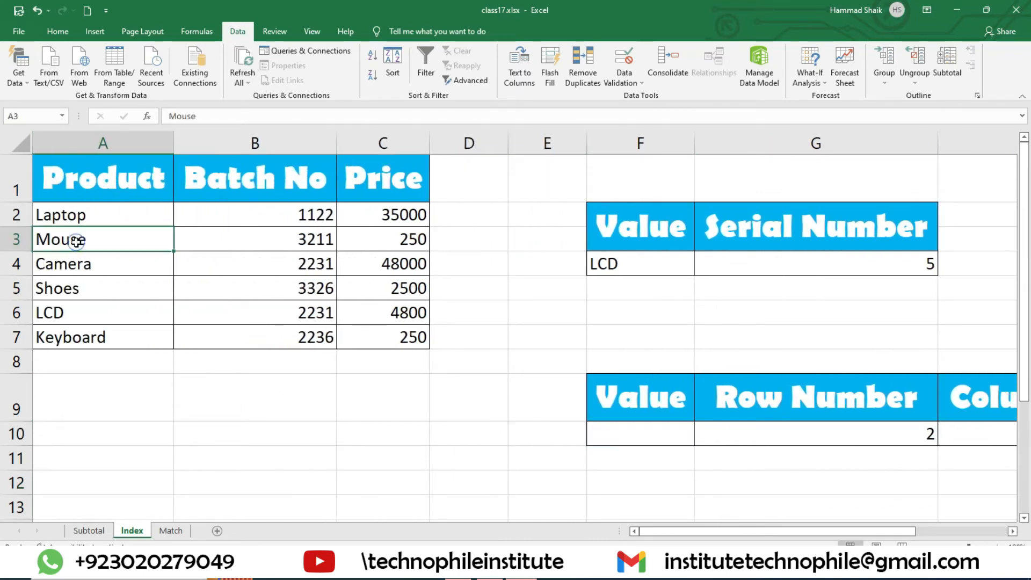
left_click_drag(798, 530, 692, 516)
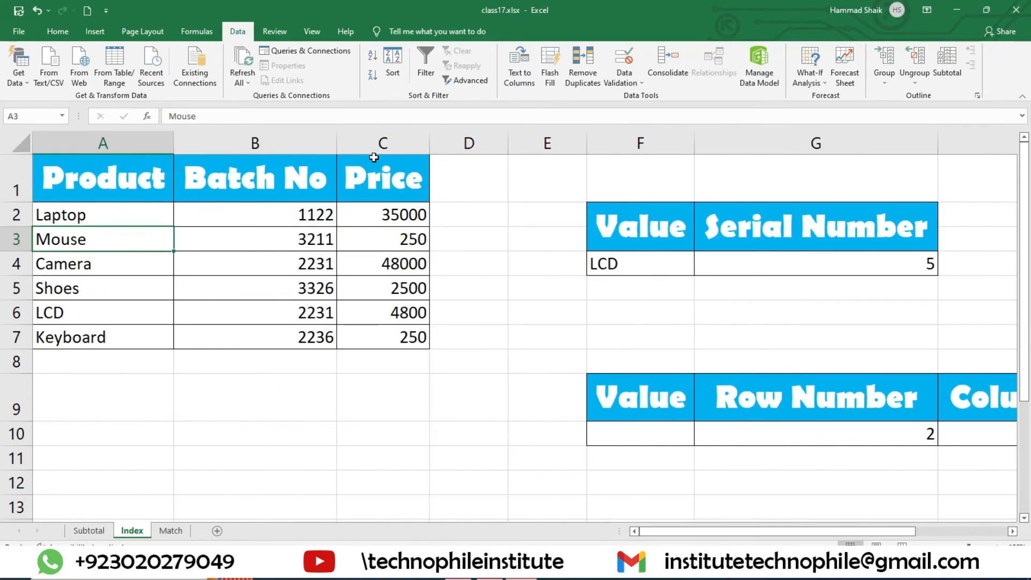
left_click(412, 245)
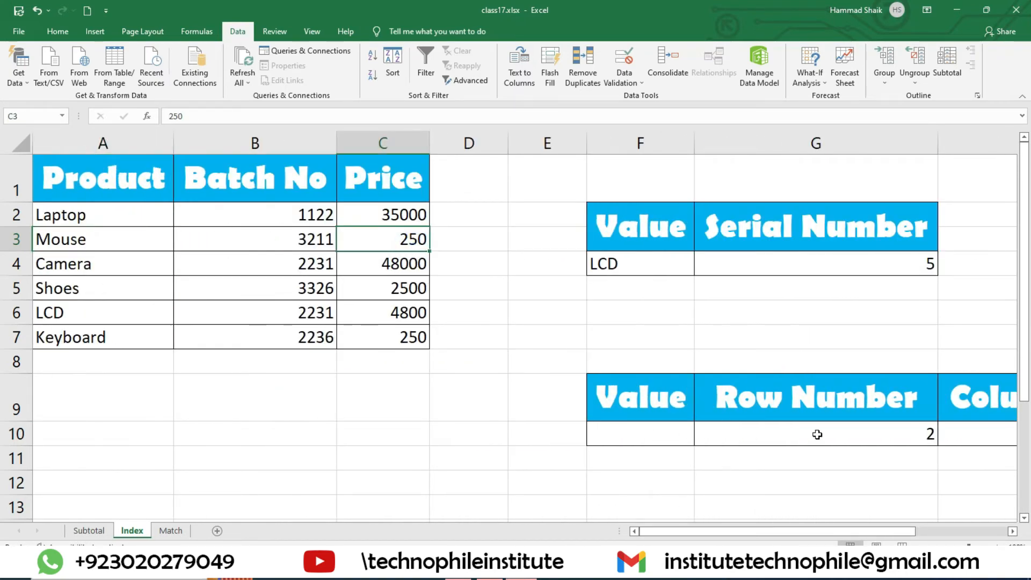
left_click(817, 434)
left_click(604, 432)
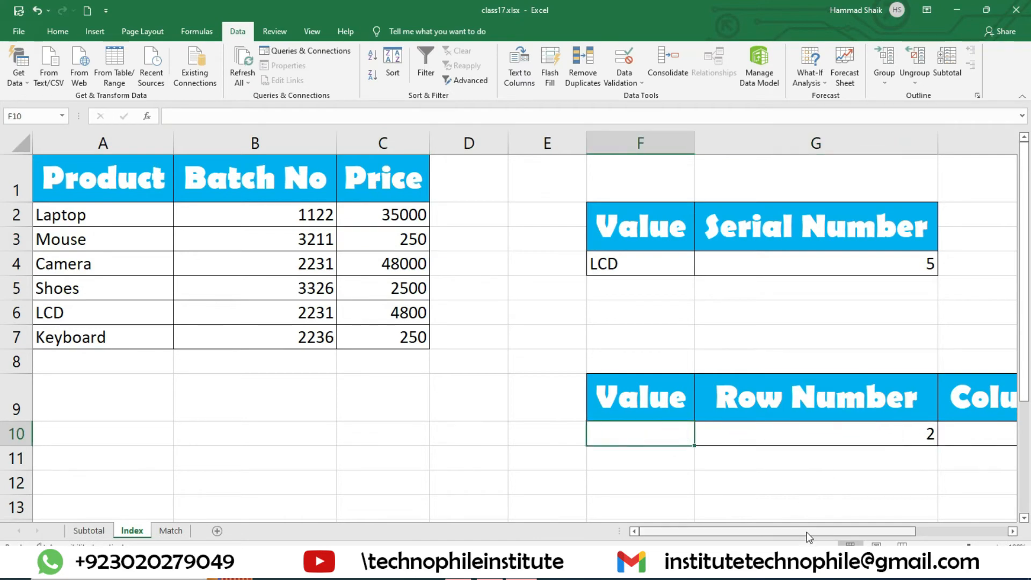
left_click_drag(809, 537, 834, 534)
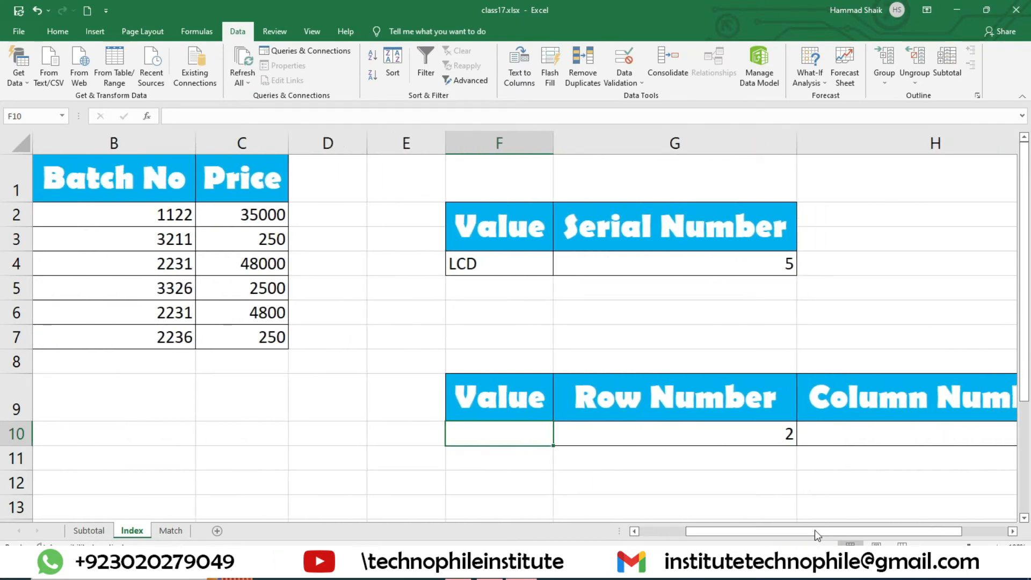
scroll(813, 528, "left", 1)
left_click(74, 239)
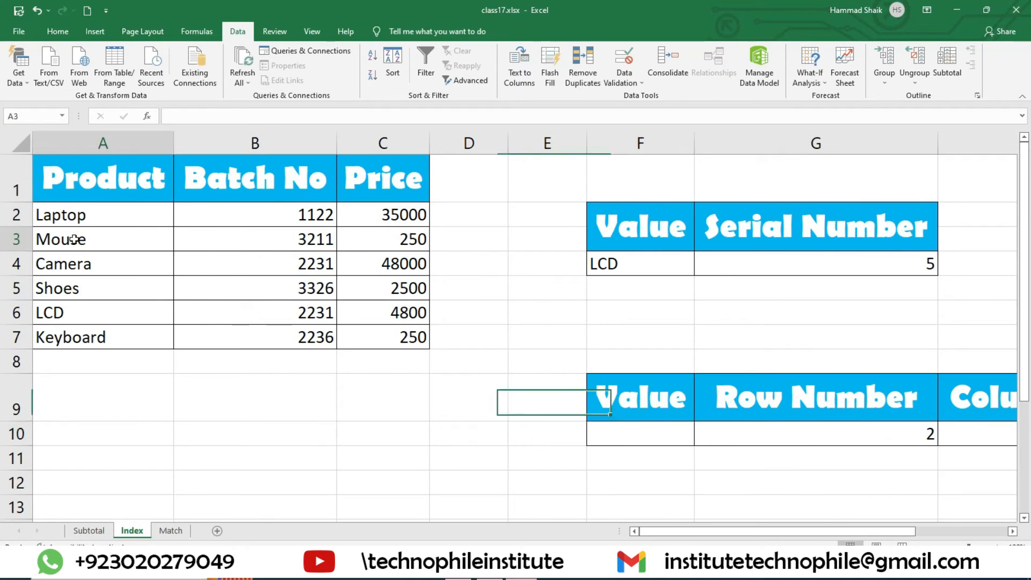
left_click(51, 220)
left_click(53, 239)
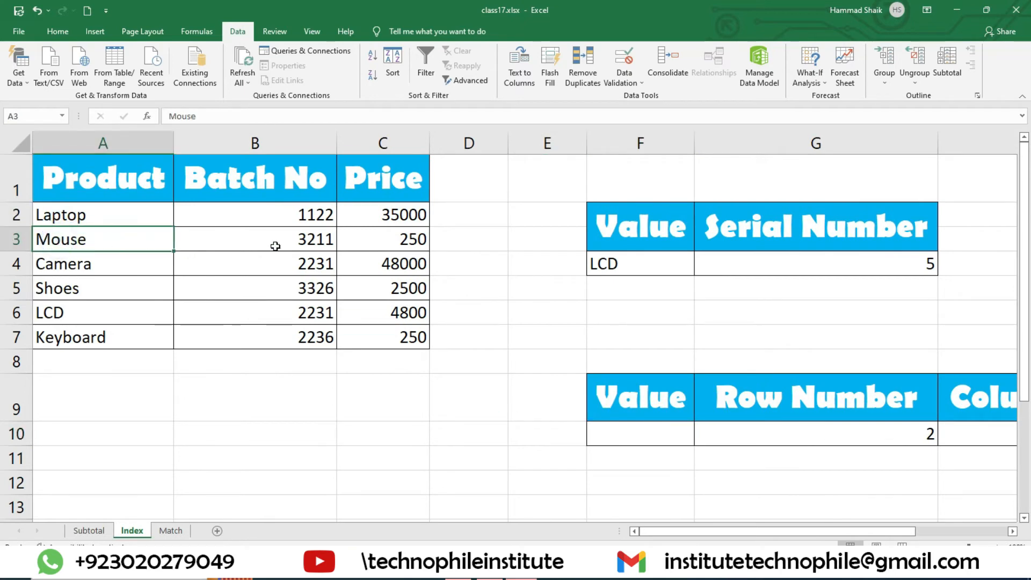
left_click(640, 434)
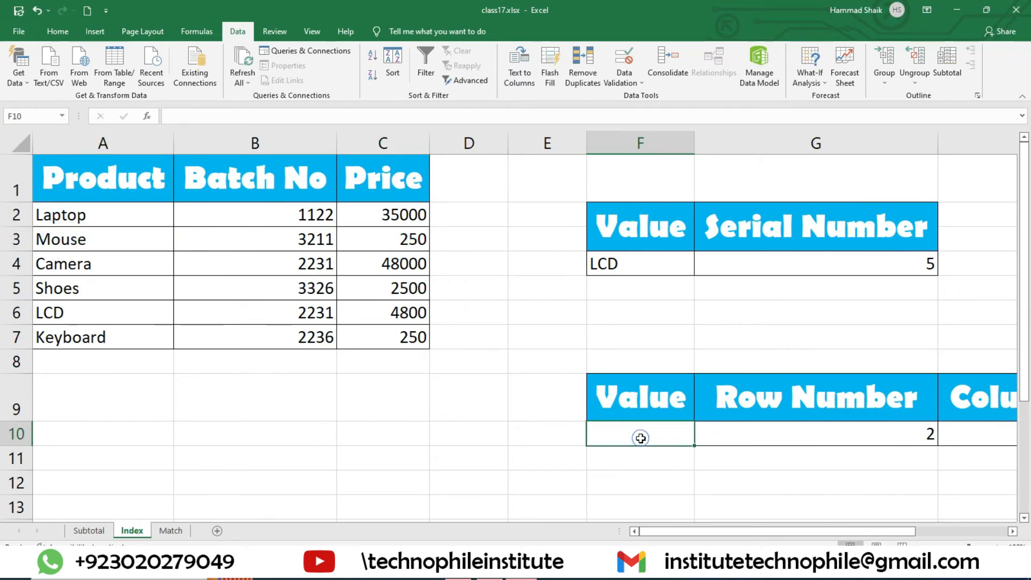
type("=va")
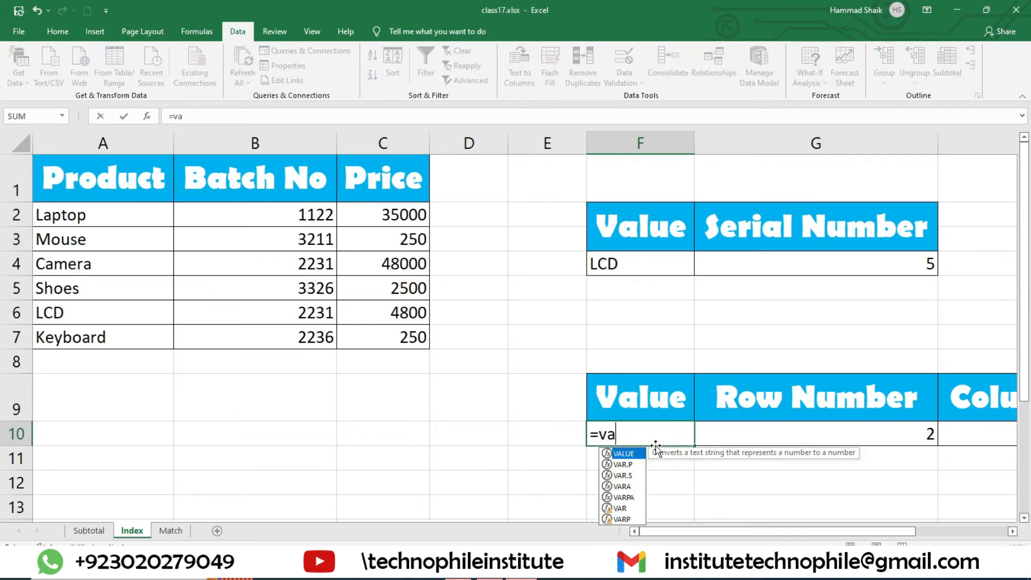
type("lue(")
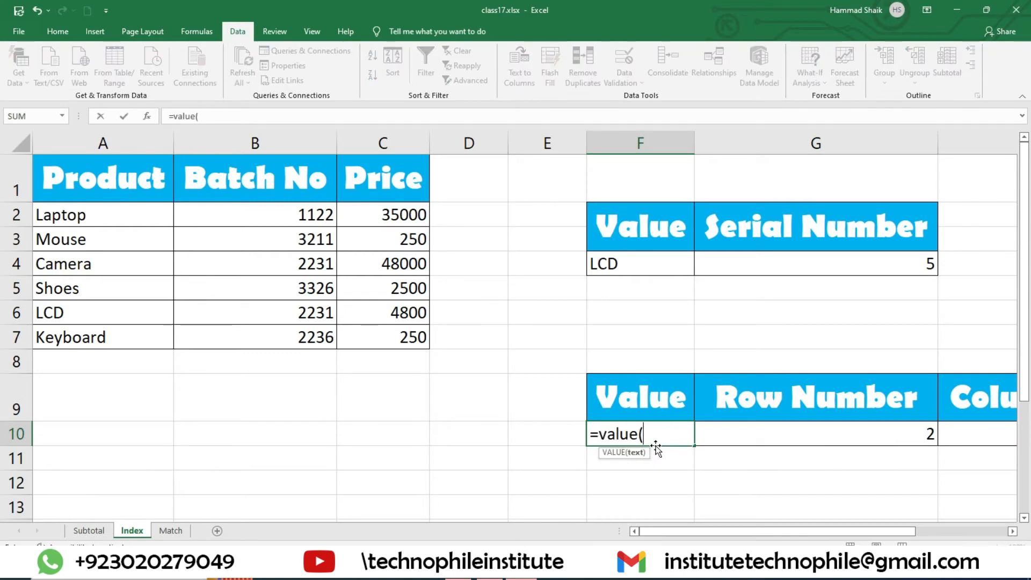
key("BackSpace")
key("BackSpace")
key("BackSpace")
key("BackSpace")
key("BackSpace")
key("BackSpace")
Start an INDEX formula in Value cell F10 with the whole product table A2:C7 as its array.
type("in")
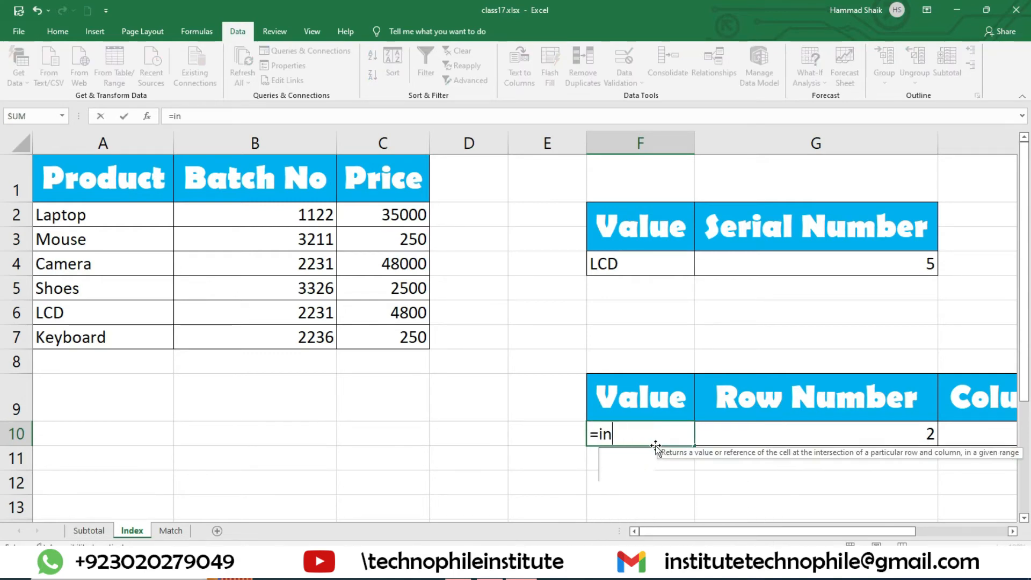
type("dex")
key("Tab")
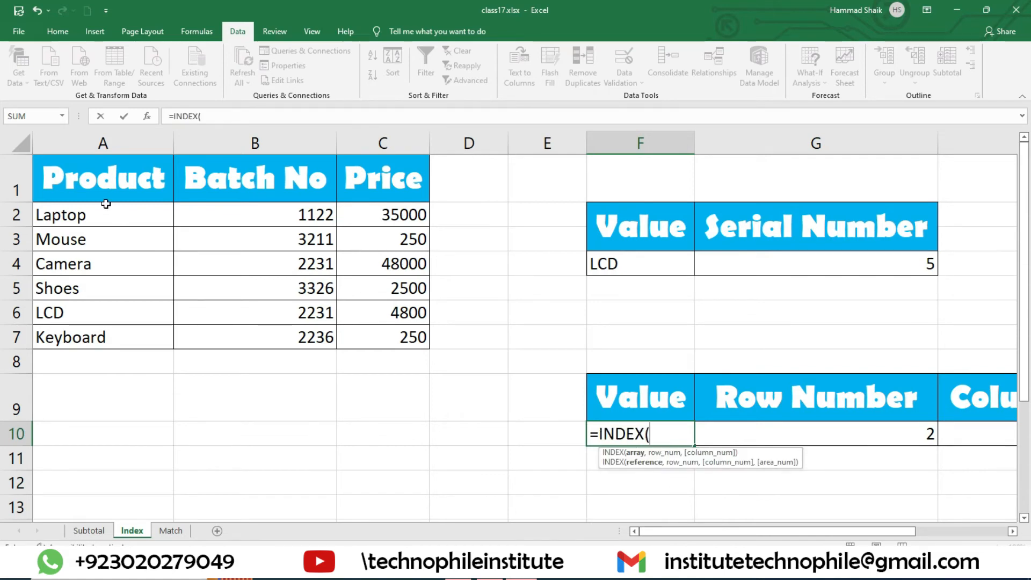
left_click_drag(107, 206, 380, 345)
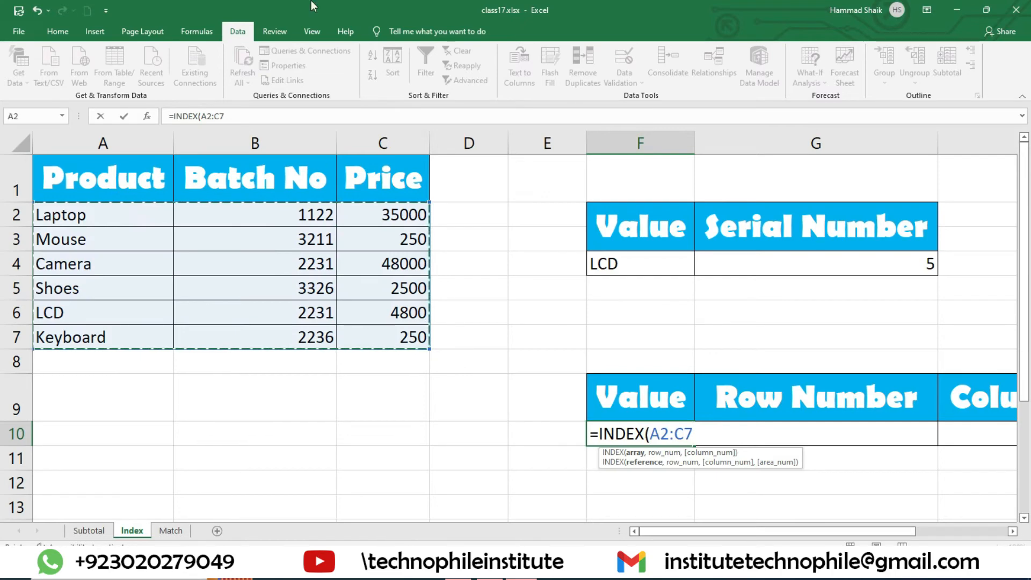
type(",")
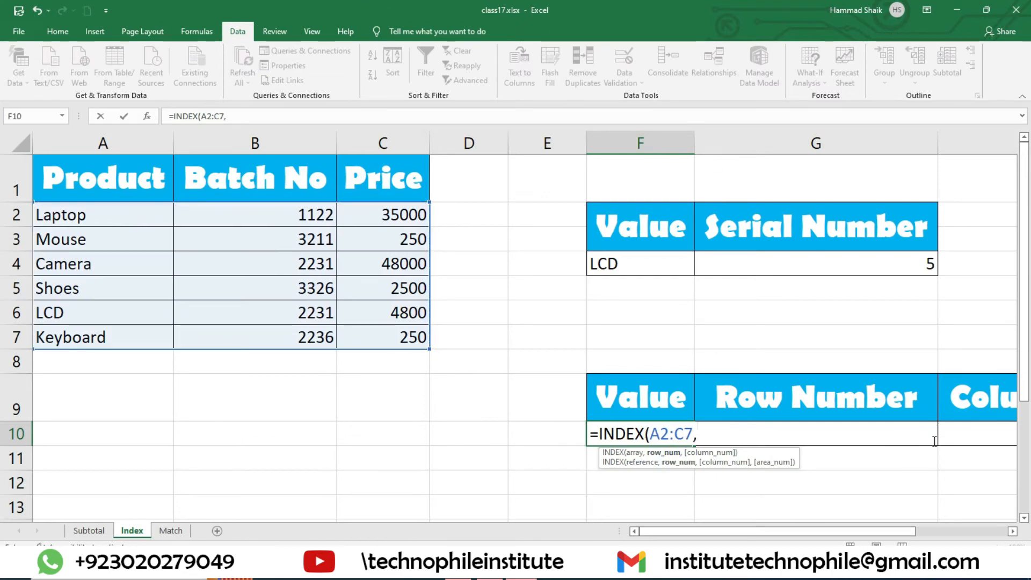
Complete the formula in F10 with G10 as the row number and H10 as the column number, giving =INDEX(A2:C7,G10,H10).
left_click(967, 435)
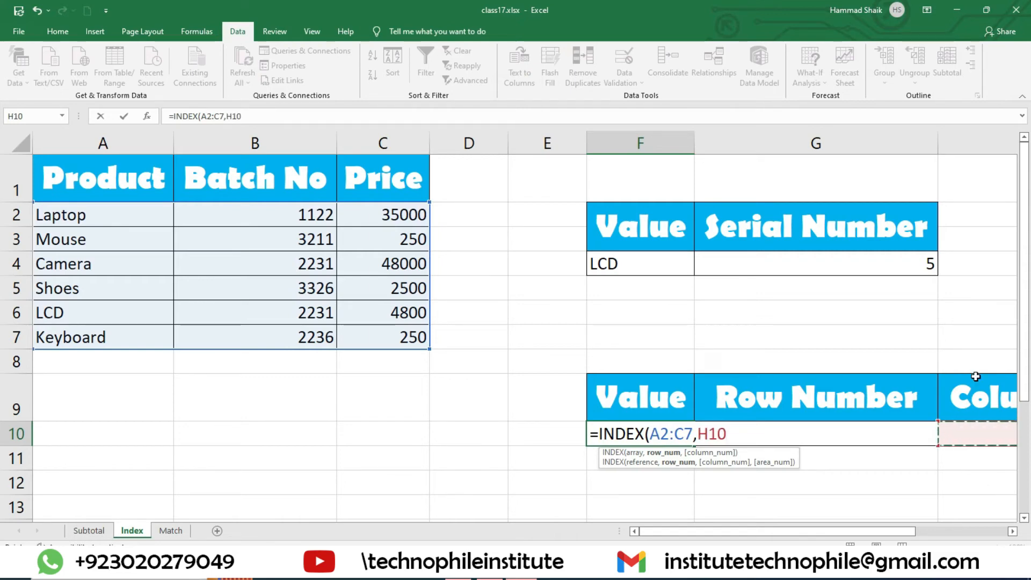
key("Left")
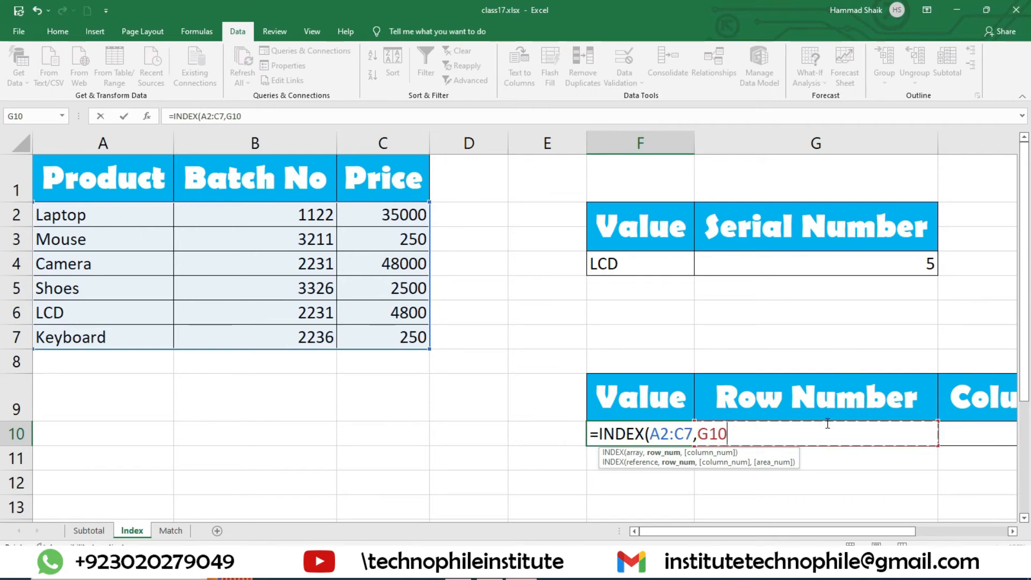
type(",")
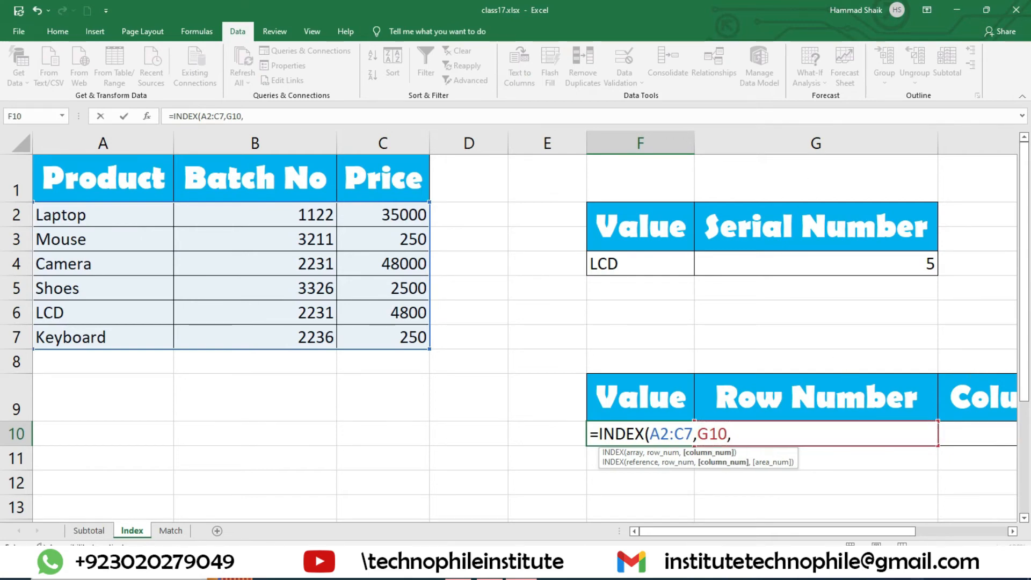
scroll(901, 533, "right", 3)
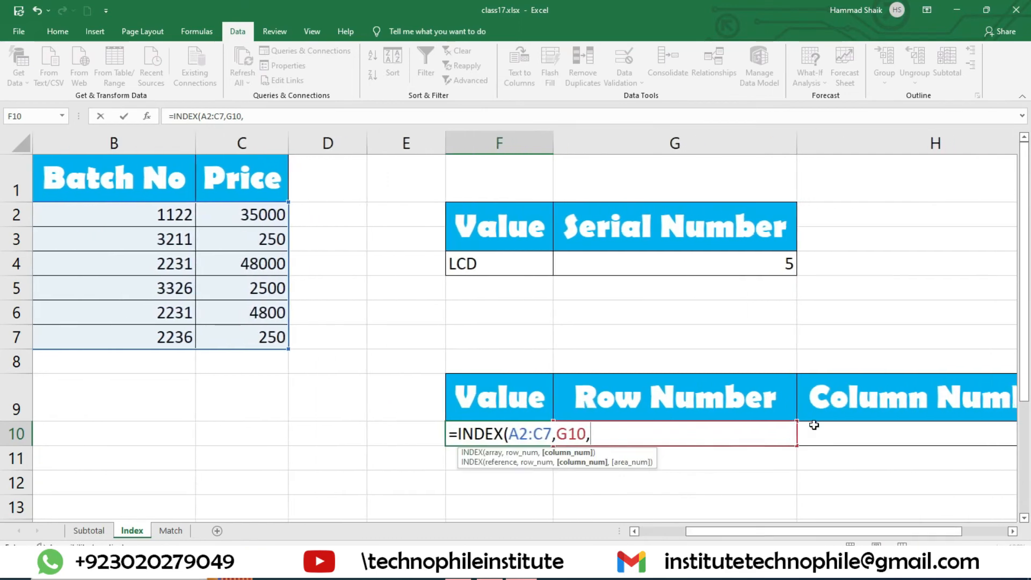
left_click(922, 433)
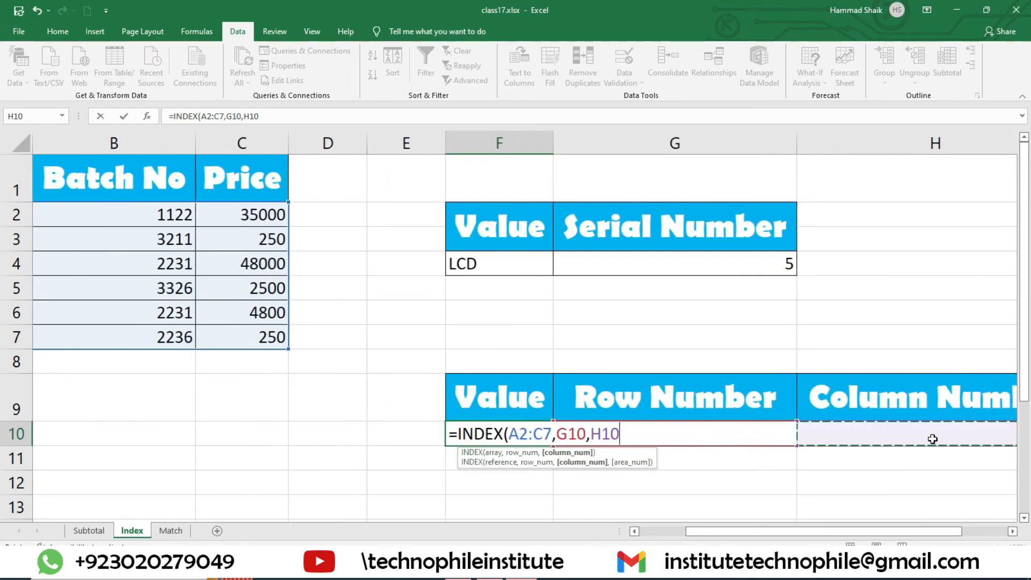
type(")")
key("Return")
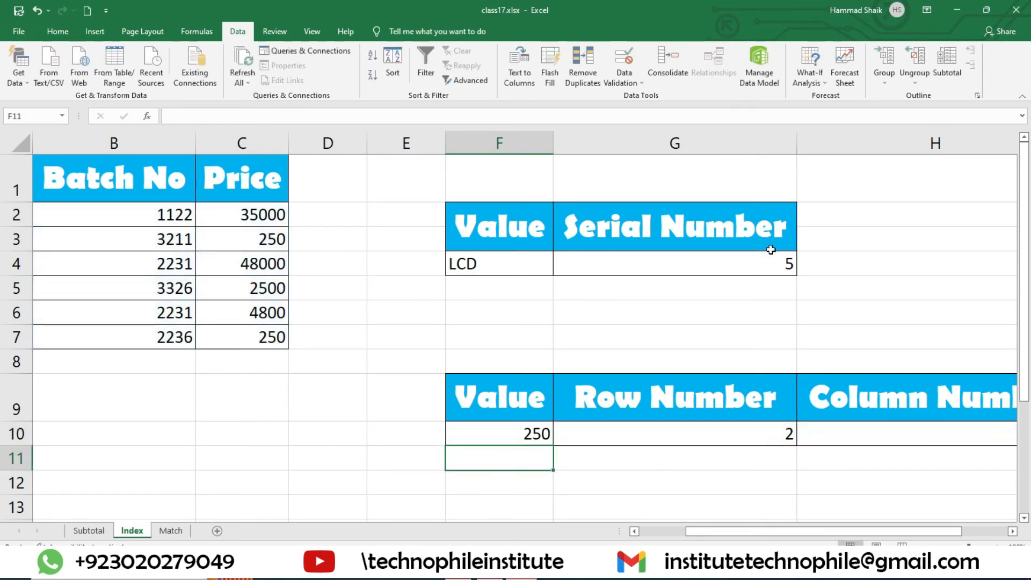
Change the row number in G10 of the second lookup table to 4.
left_click_drag(821, 531, 723, 524)
left_click(379, 236)
left_click(748, 435)
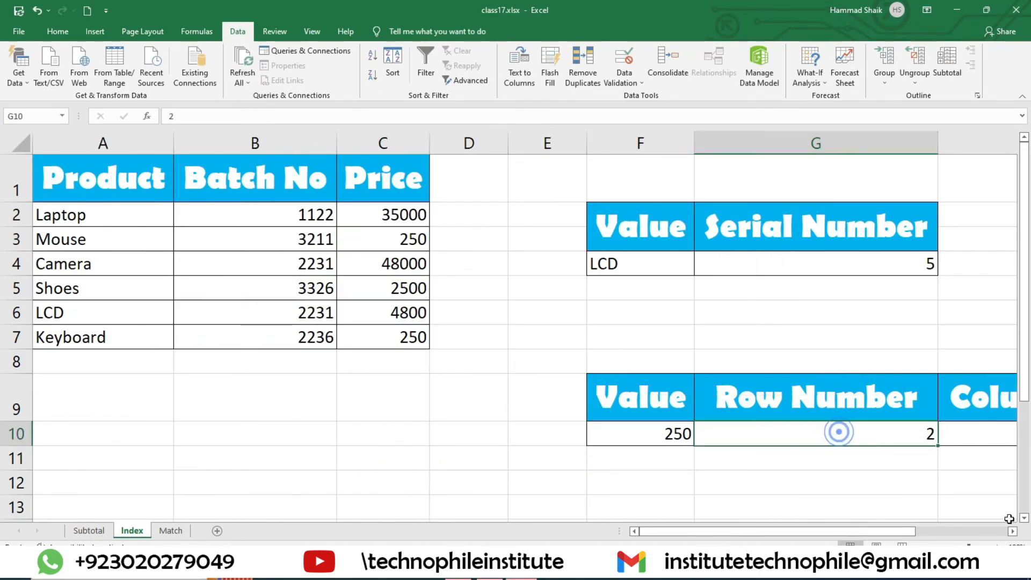
type("4")
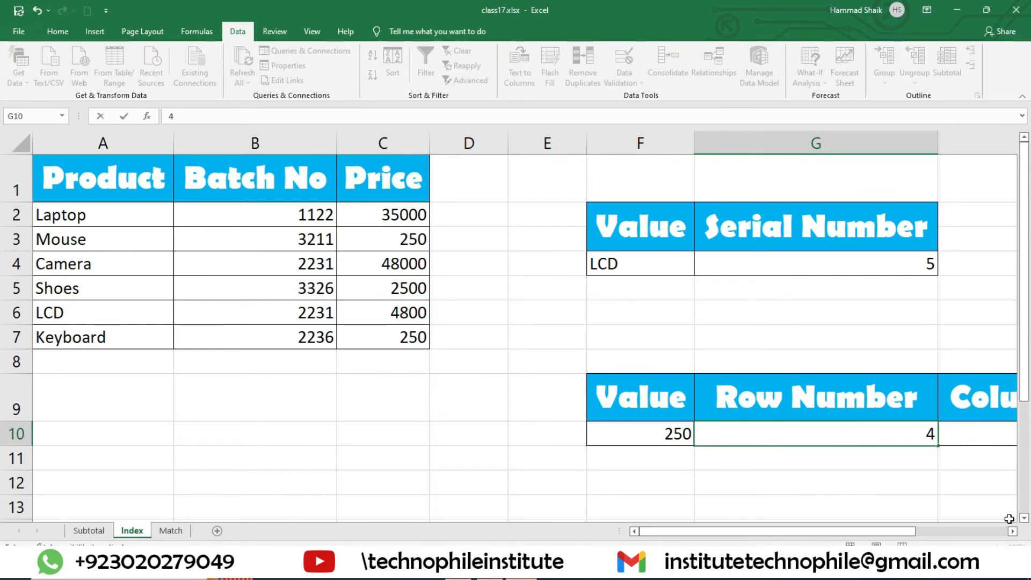
key("Return")
Trace the fourth product row across to the Price column to check the value returned by the second lookup.
left_click(99, 220)
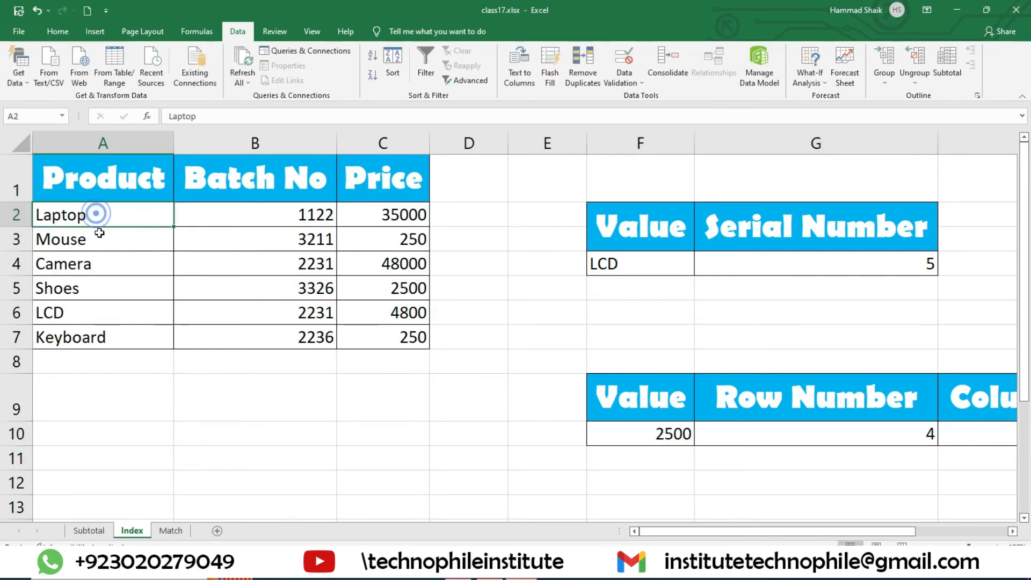
left_click(101, 241)
left_click(101, 264)
left_click(101, 290)
left_click(362, 303)
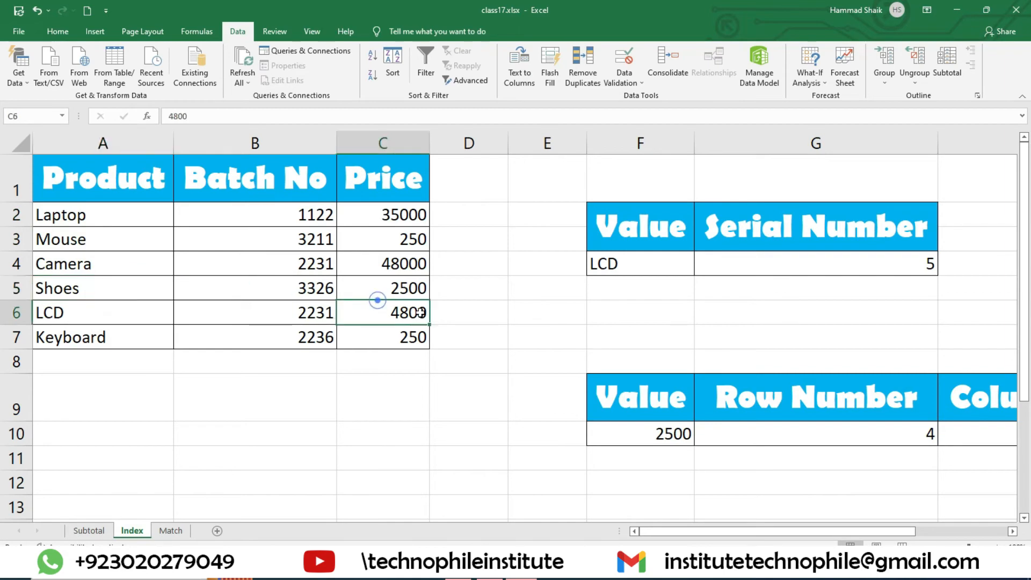
left_click_drag(838, 529, 815, 530)
Open the Match sheet and review the product list A2:A7 and the Product and Position Number cells.
left_click(164, 529)
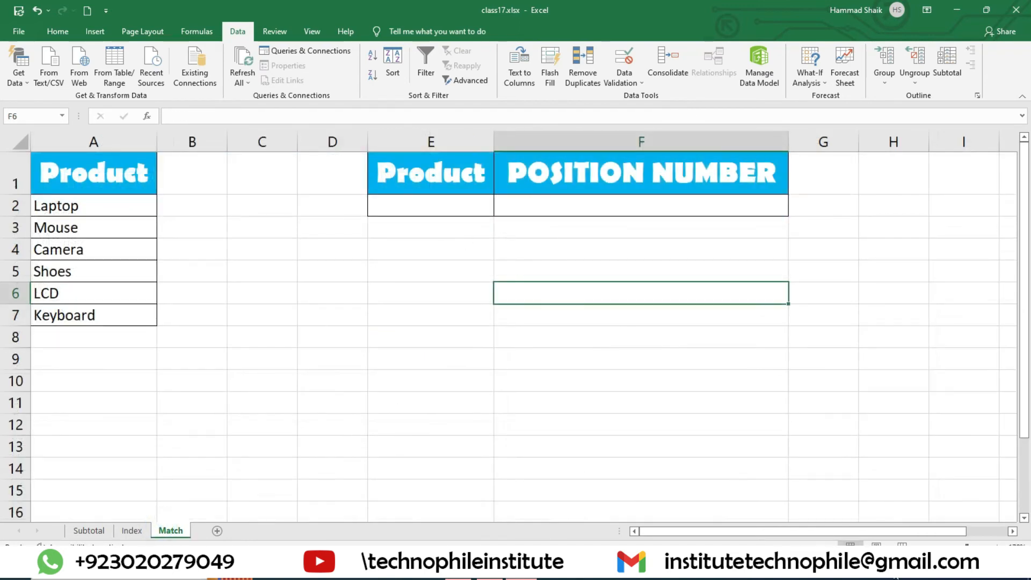
scroll(743, 220, "up", 3)
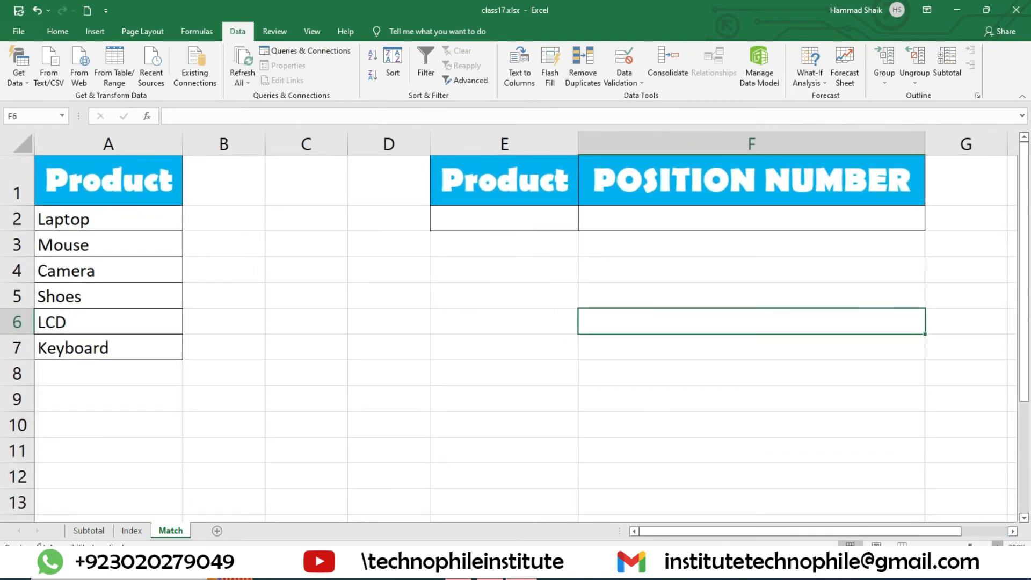
left_click(716, 220)
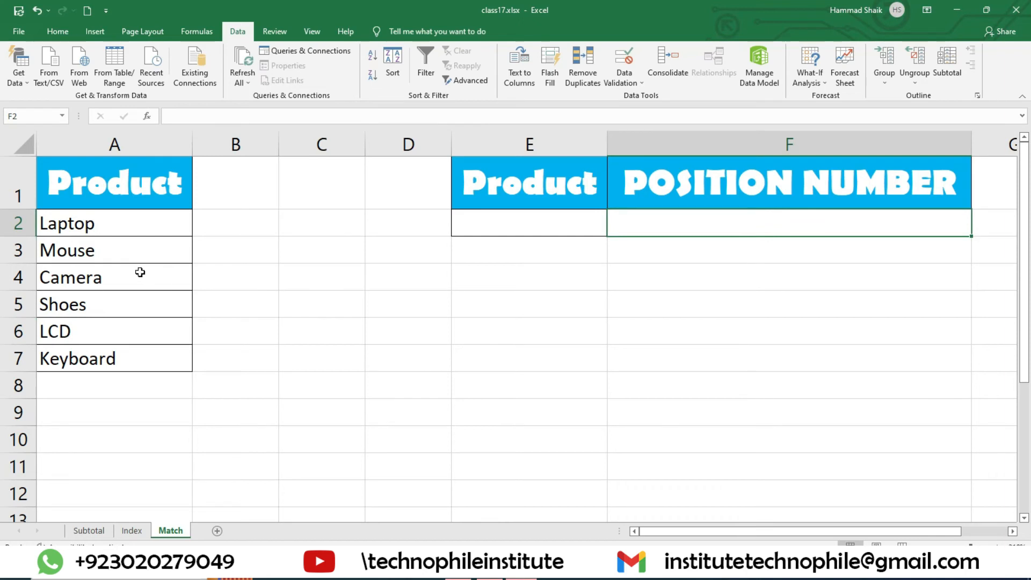
left_click_drag(89, 221, 114, 362)
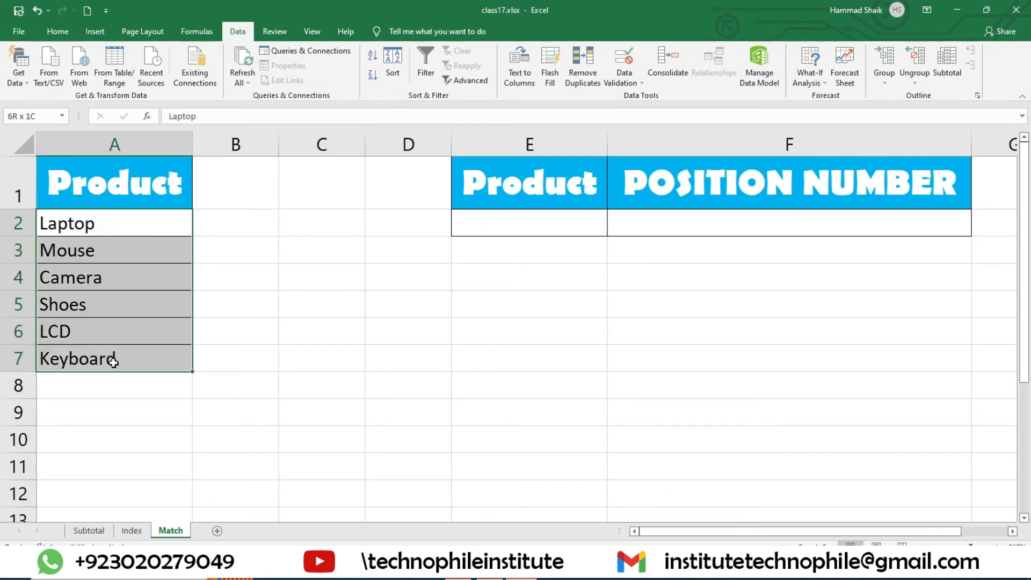
left_click(662, 228)
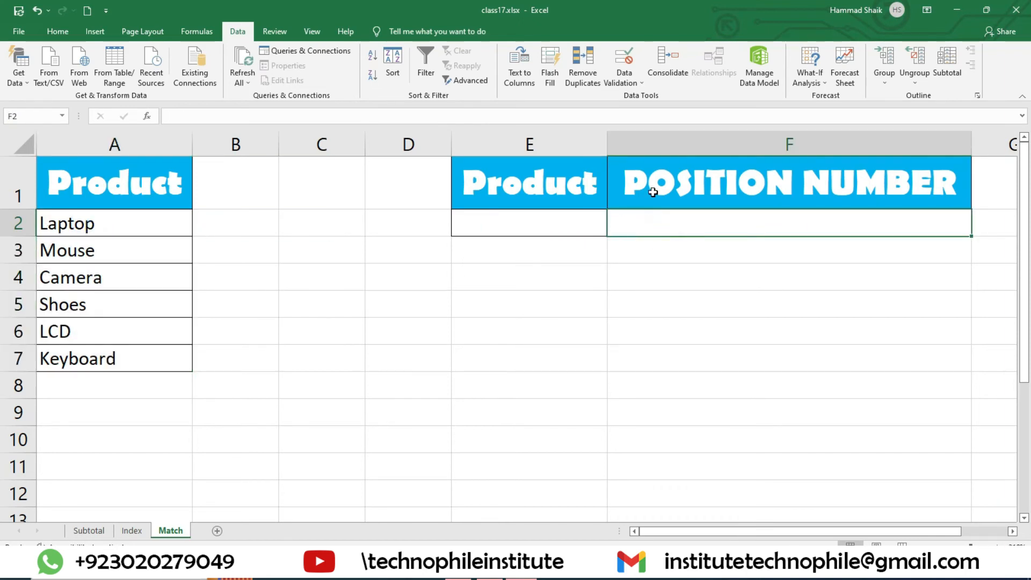
left_click(527, 218)
left_click(695, 232)
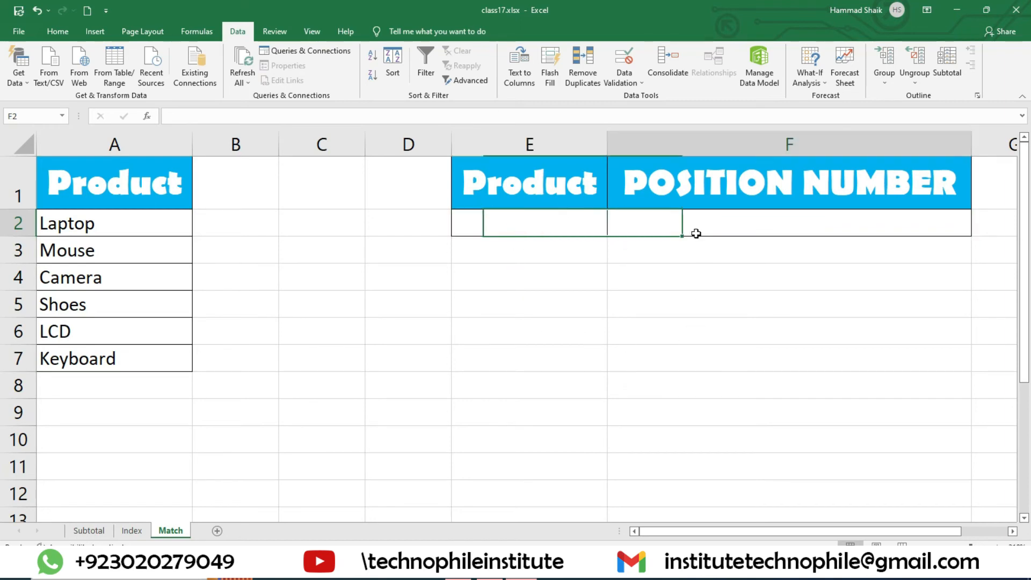
type("3")
key("Return")
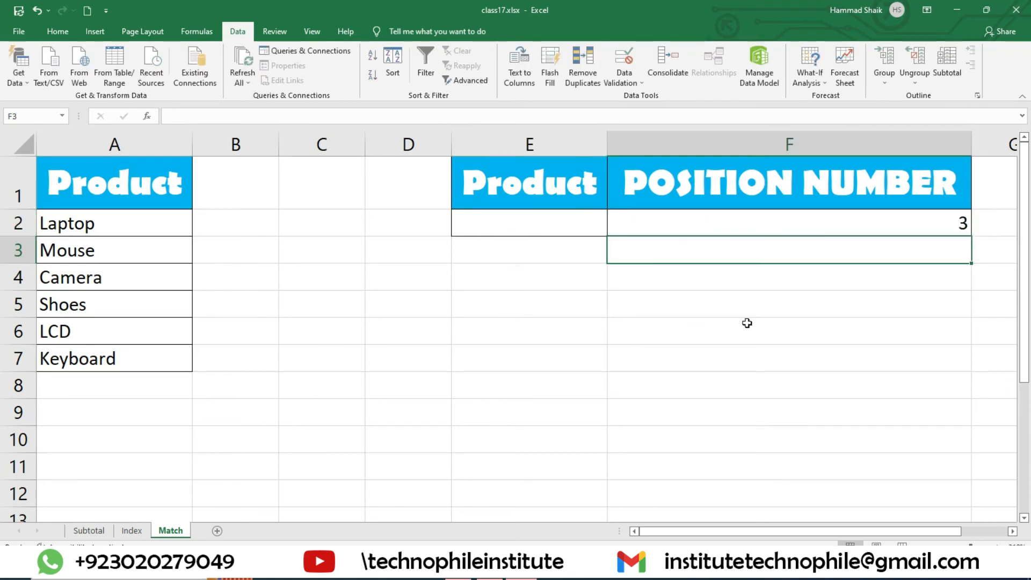
left_click(890, 224)
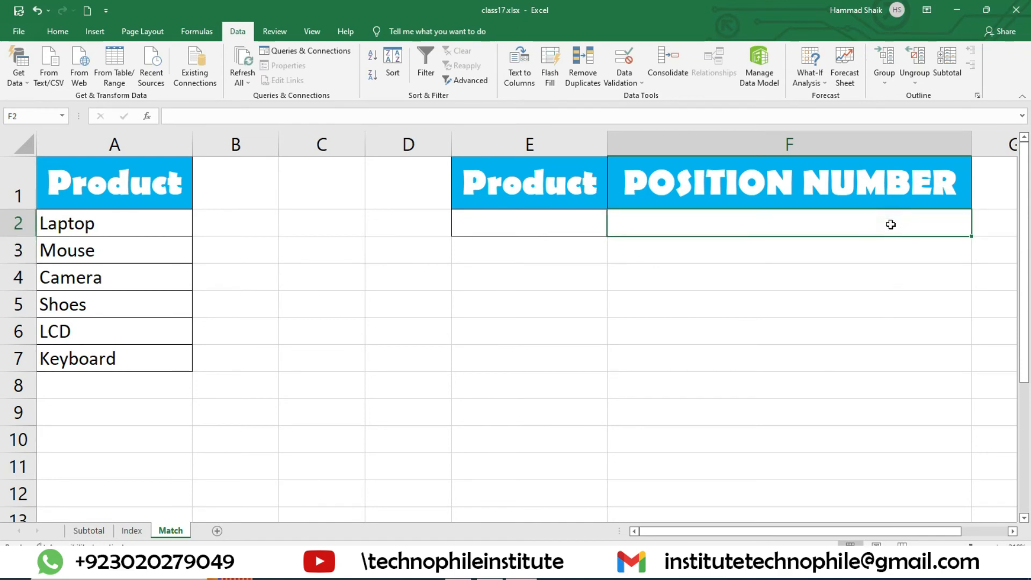
Enter Mouse as the product to look up in E2.
key("Left")
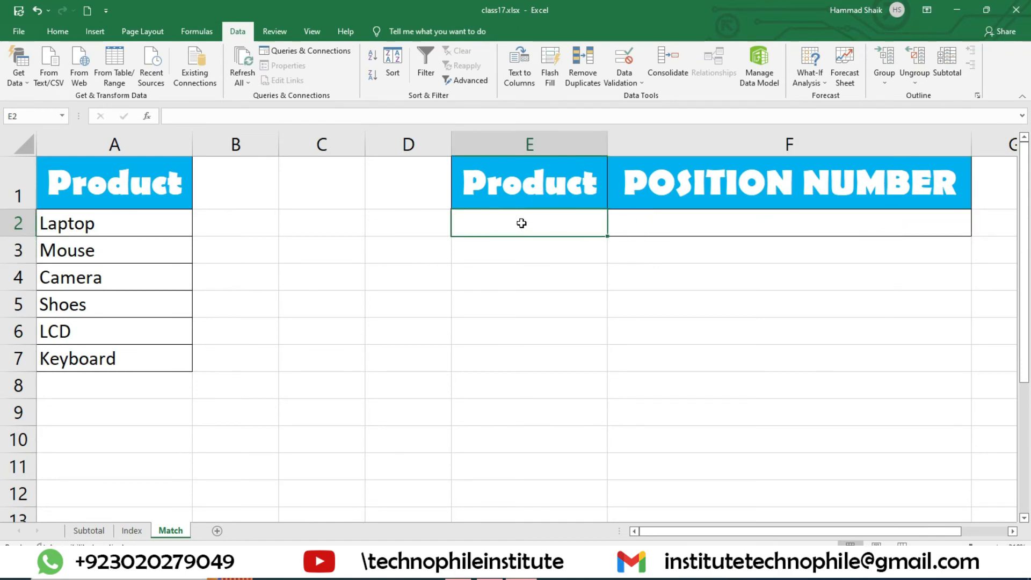
type("Mp")
key("BackSpace")
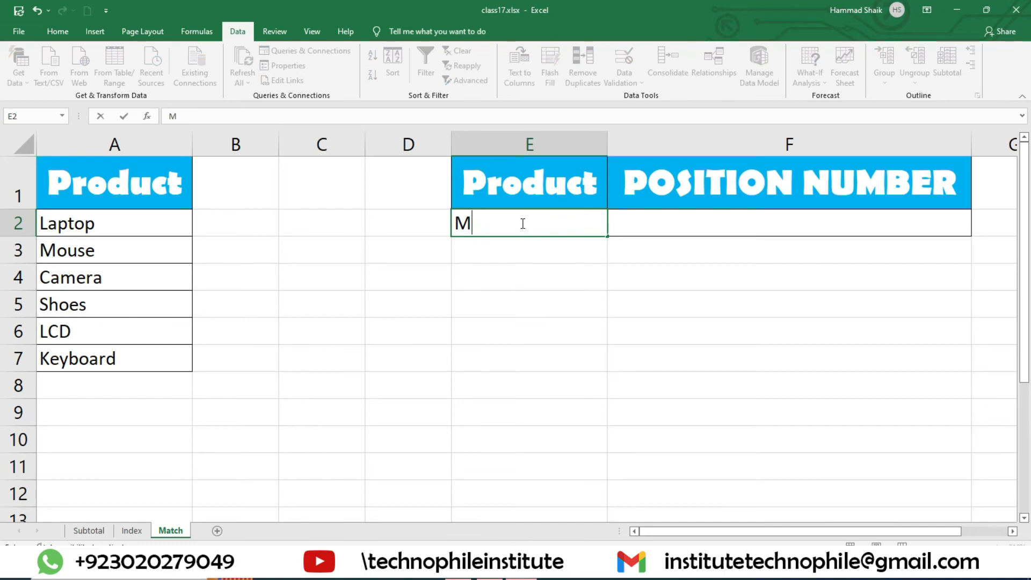
type("ouse")
key("Return")
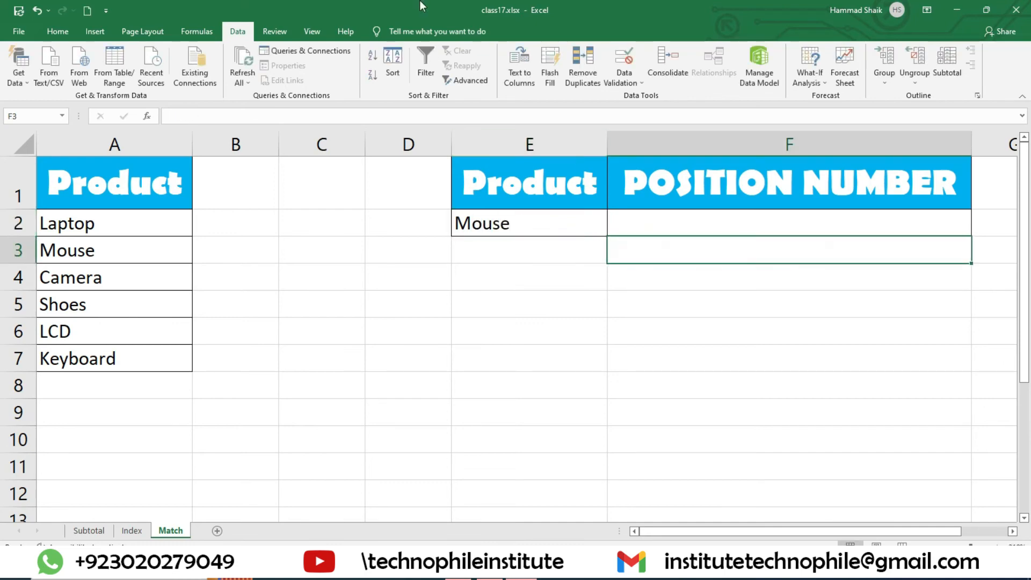
Start a MATCH formula in Position Number cell F2 with product cell E2 as the lookup value.
left_click(748, 224)
left_click_drag(76, 223, 110, 358)
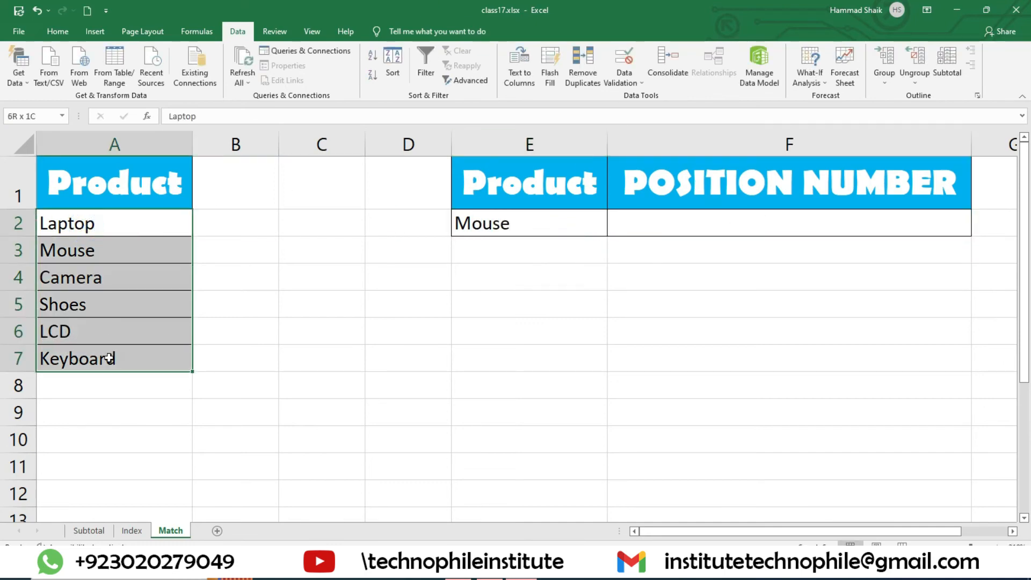
left_click(697, 217)
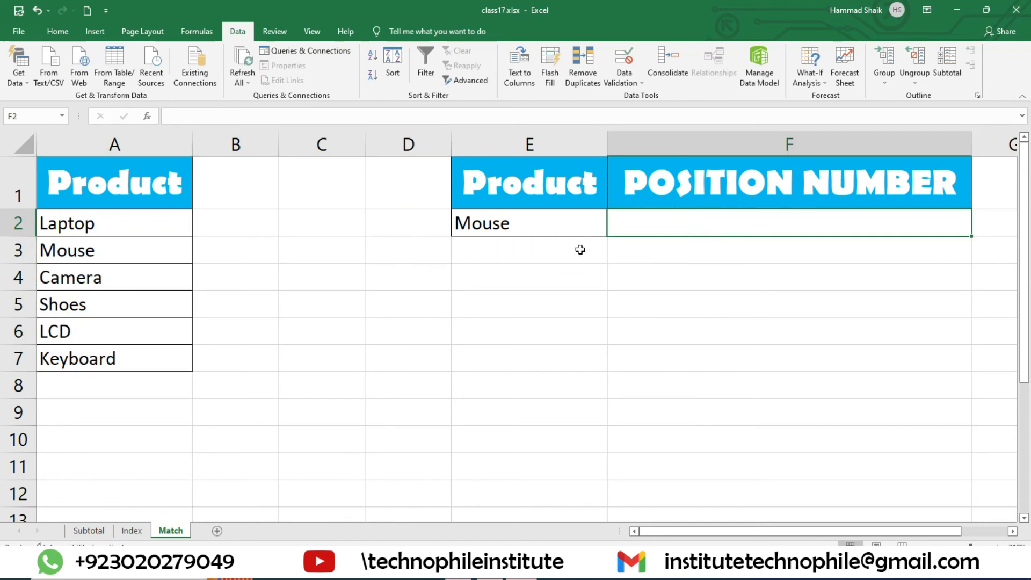
type("=mate")
key("BackSpace")
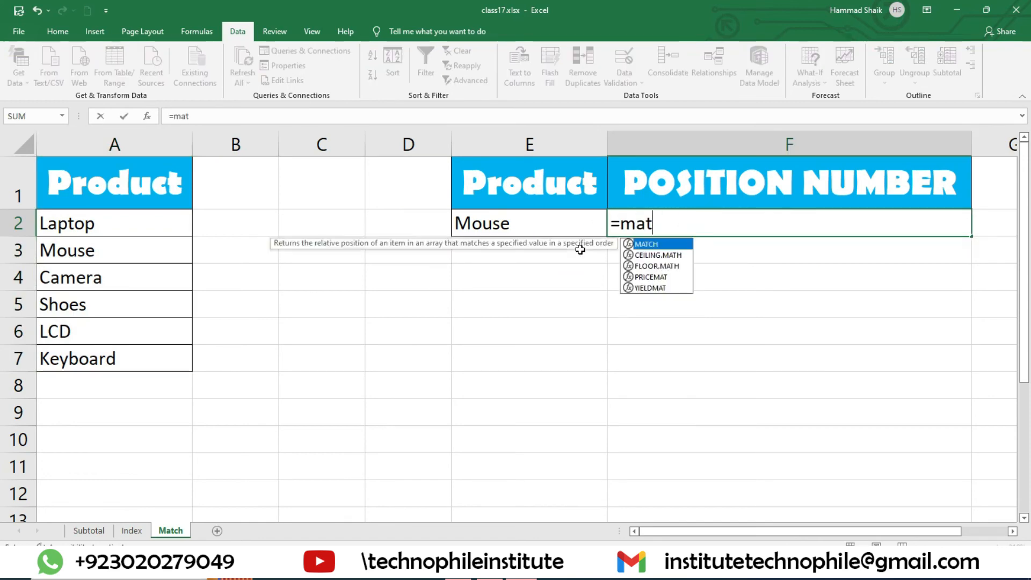
type("c")
key("Tab")
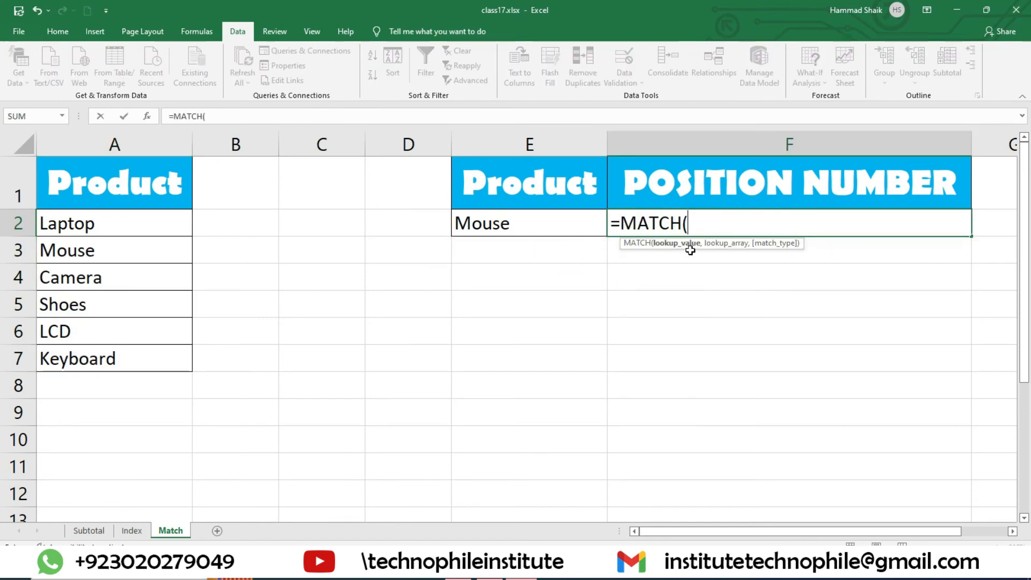
left_click(512, 227)
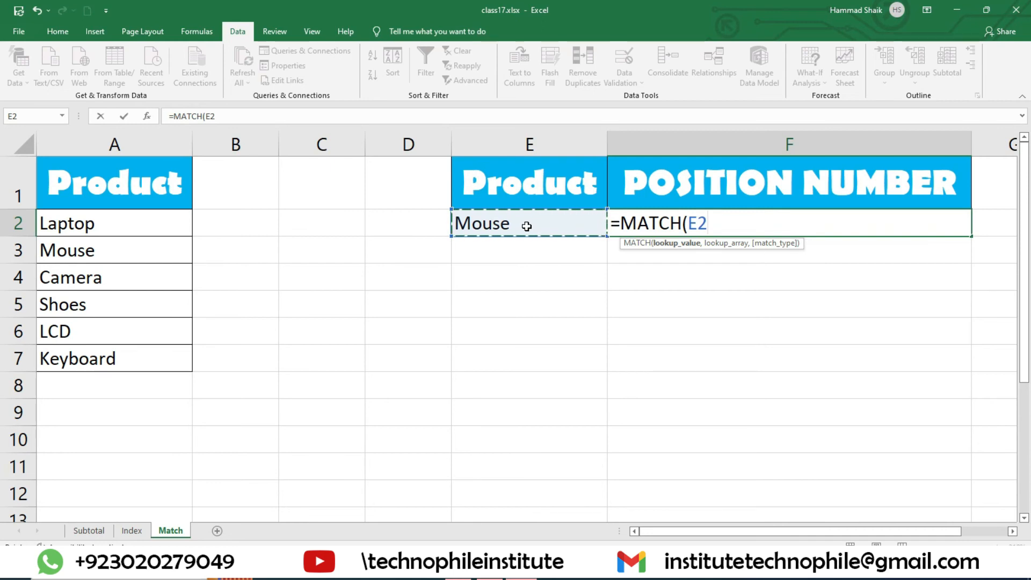
Complete the formula in F2 with lookup array A2:A7 and exact match, giving =MATCH(E2,A2:A7,0).
type(",")
left_click_drag(143, 220, 166, 356)
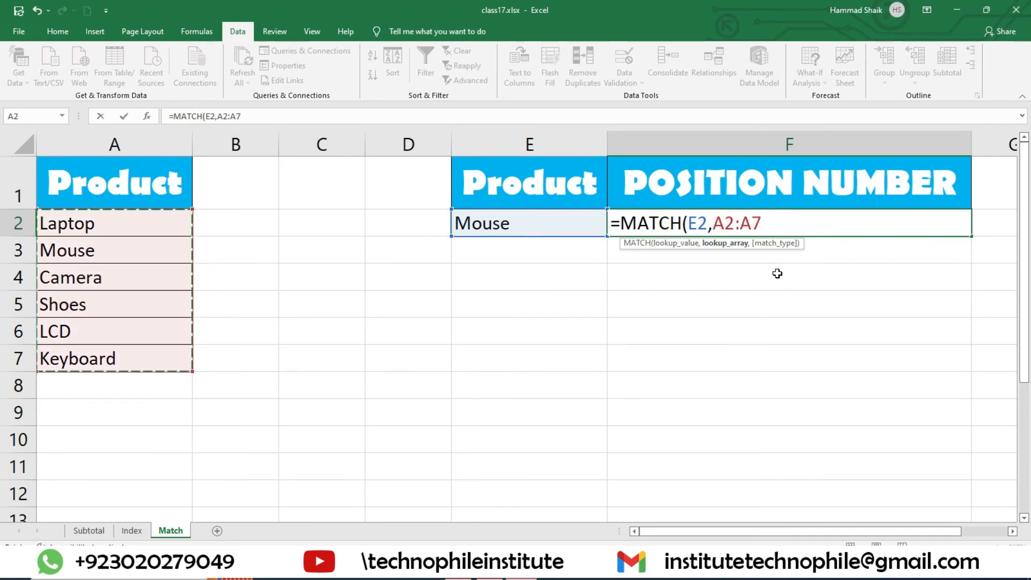
type(",")
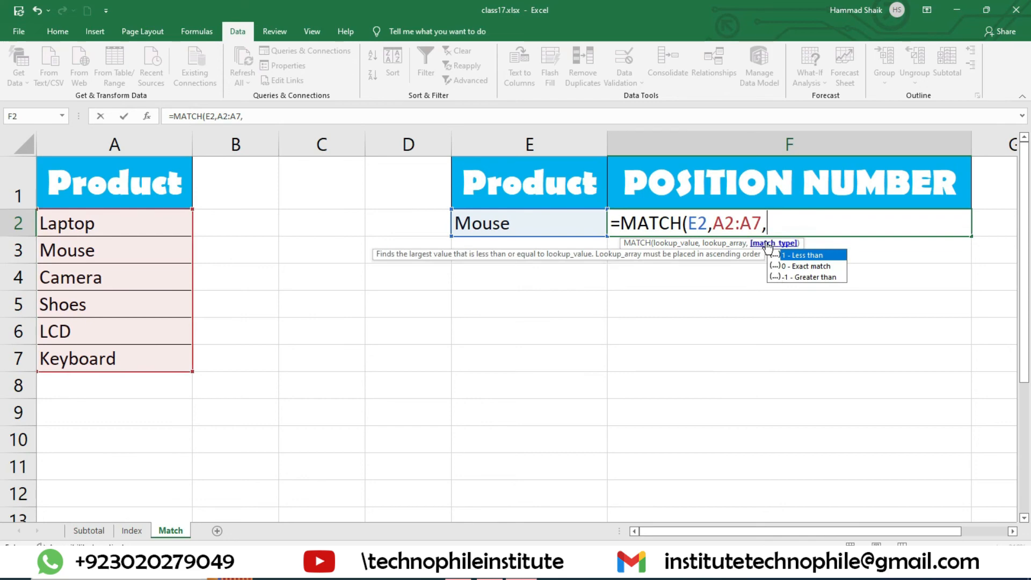
left_click(817, 267)
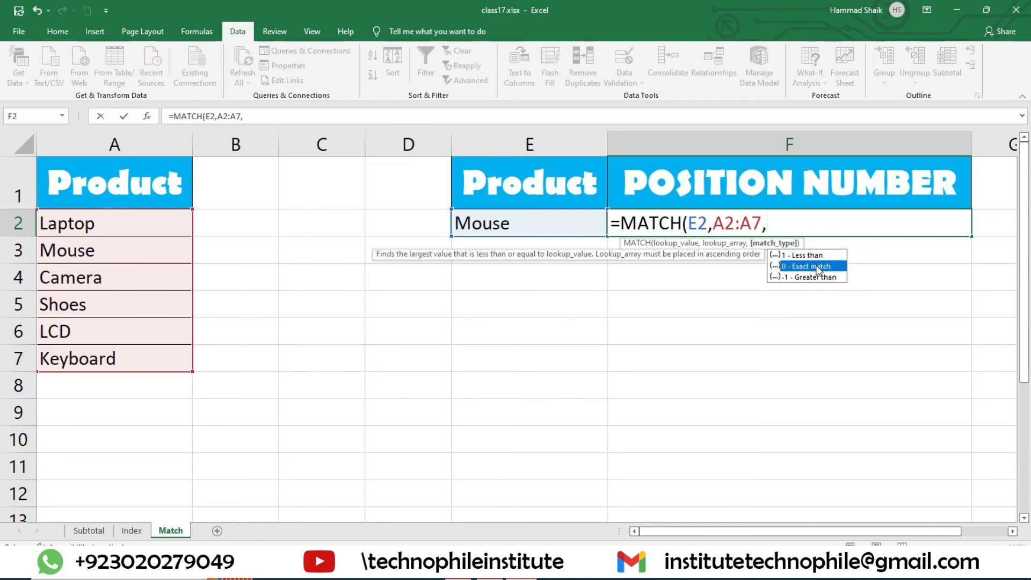
double_click(817, 266)
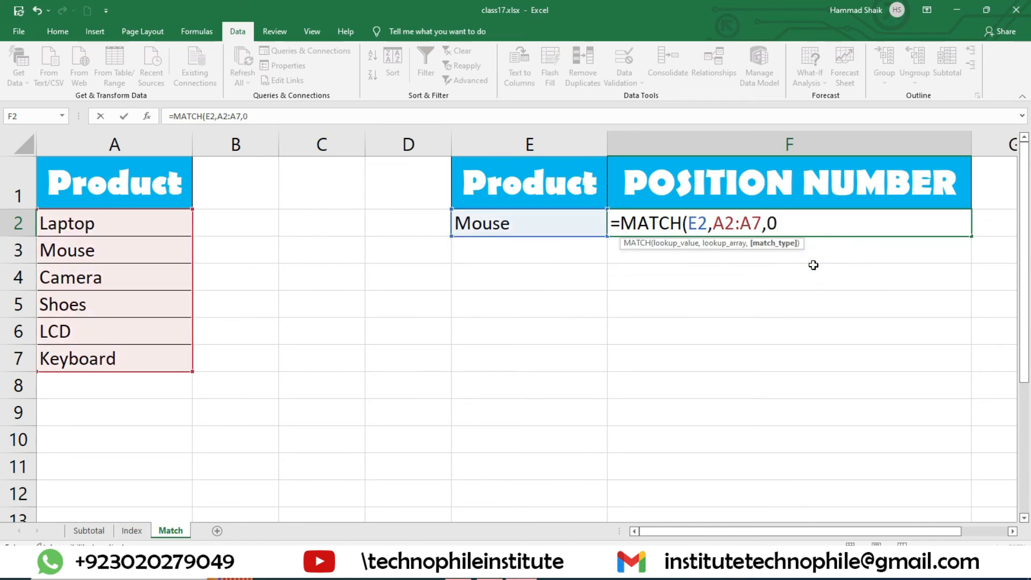
type(")")
key("Return")
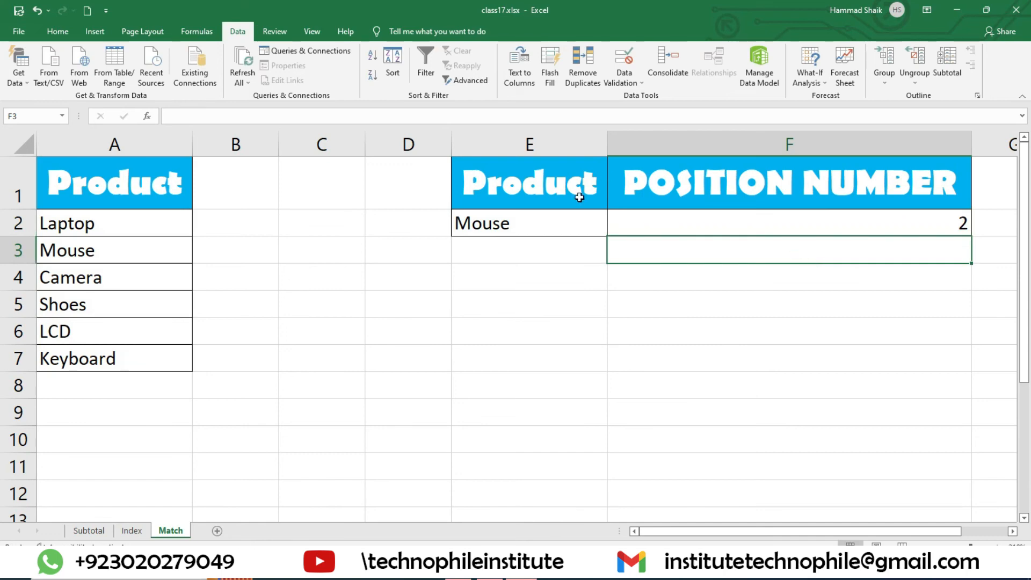
Replace the product in E2 with Shoes copied from A5 and check its position against the product list.
left_click(566, 225)
left_click(851, 226)
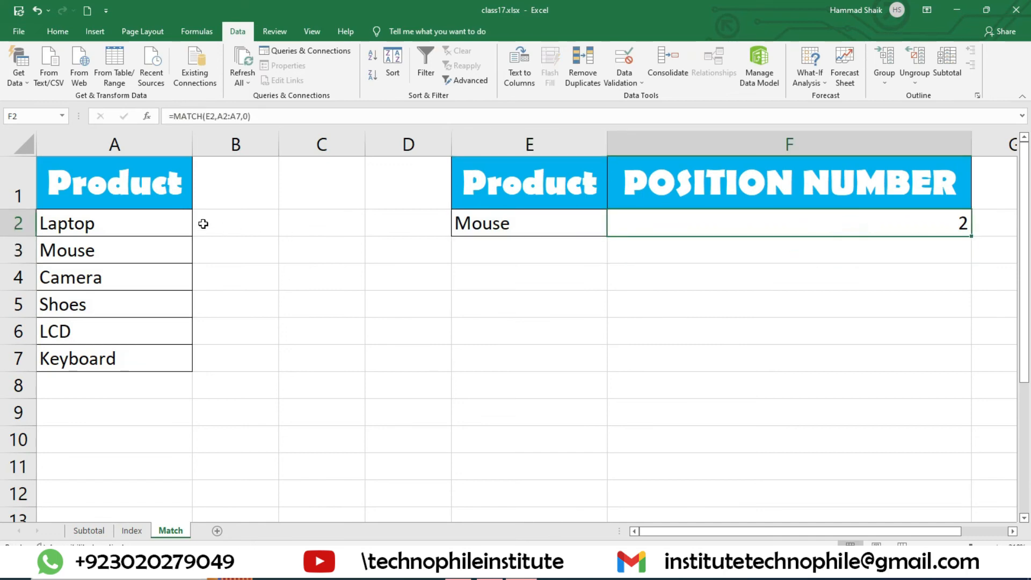
left_click_drag(104, 220, 83, 356)
left_click(114, 318)
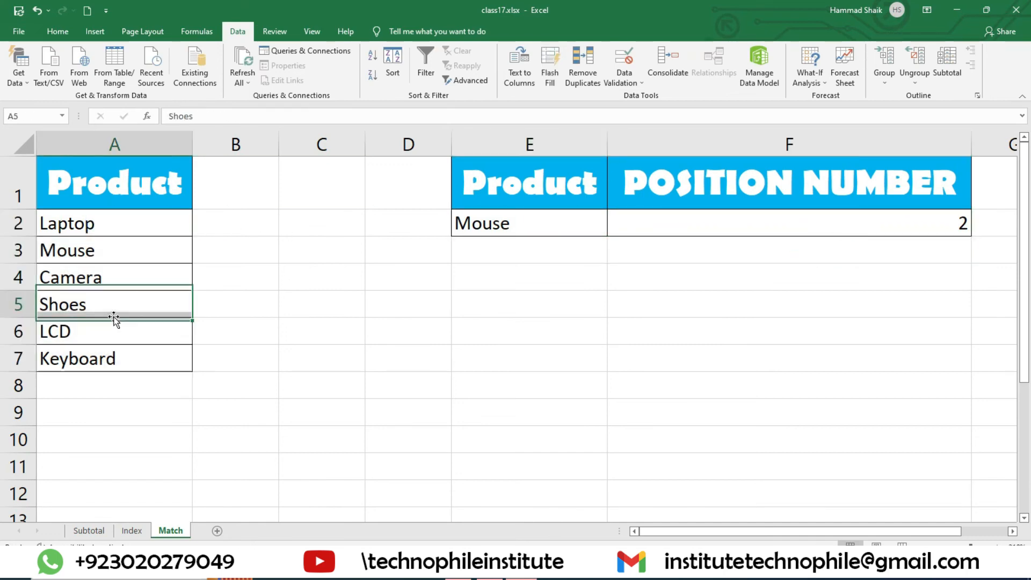
key("ctrl+c")
left_click(527, 230)
key("ctrl+v")
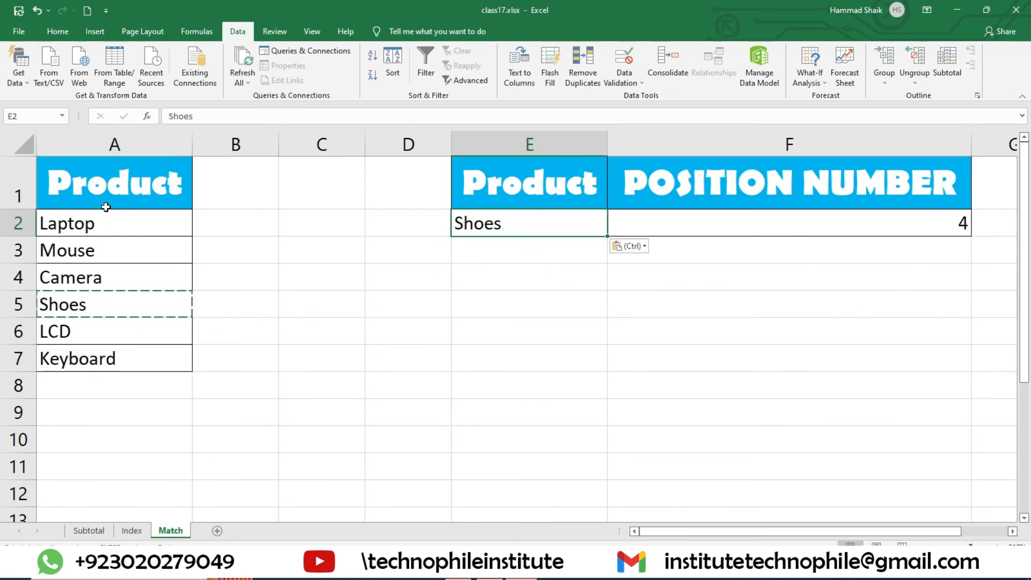
left_click_drag(105, 207, 119, 359)
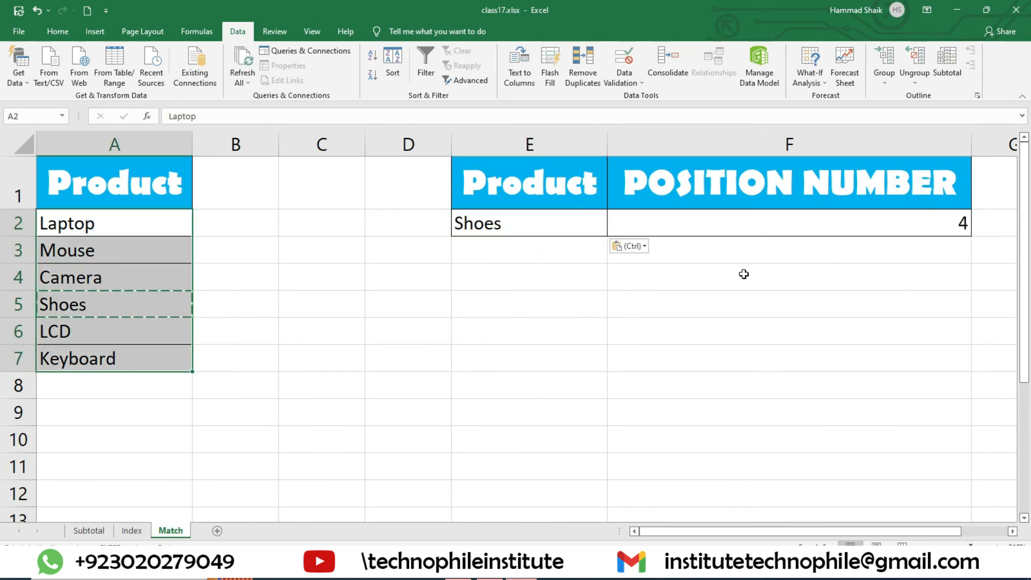